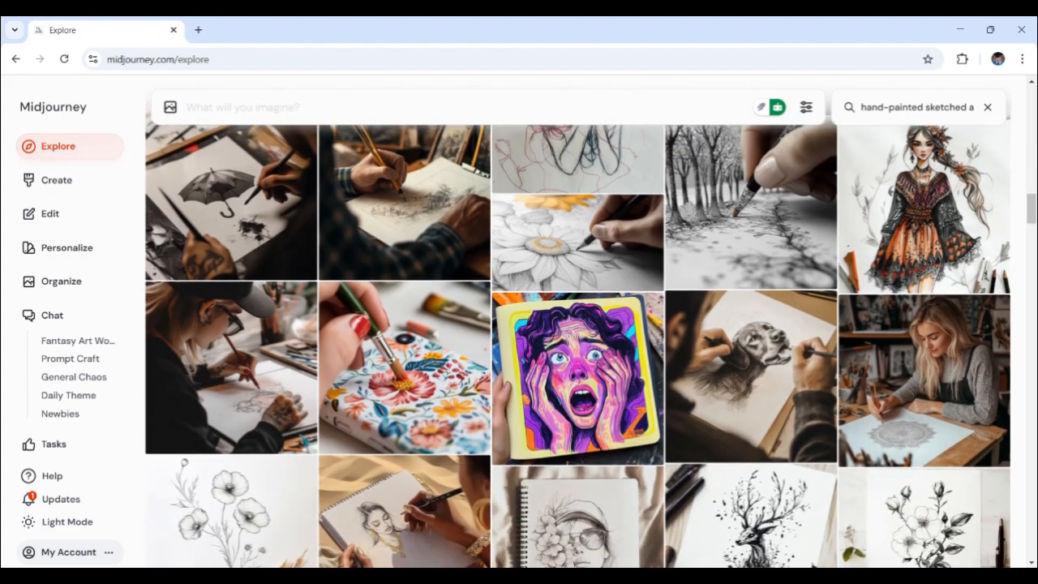
- Browse the hand-painted sketch and painted scenery results, and examine the pink-blossom countryside landscape with its prompt
{"action": "scroll", "coordinate": [577, 340], "scroll_direction": "down", "scroll_amount": 2}
{"action": "scroll", "coordinate": [578, 340], "scroll_direction": "down", "scroll_amount": 3}
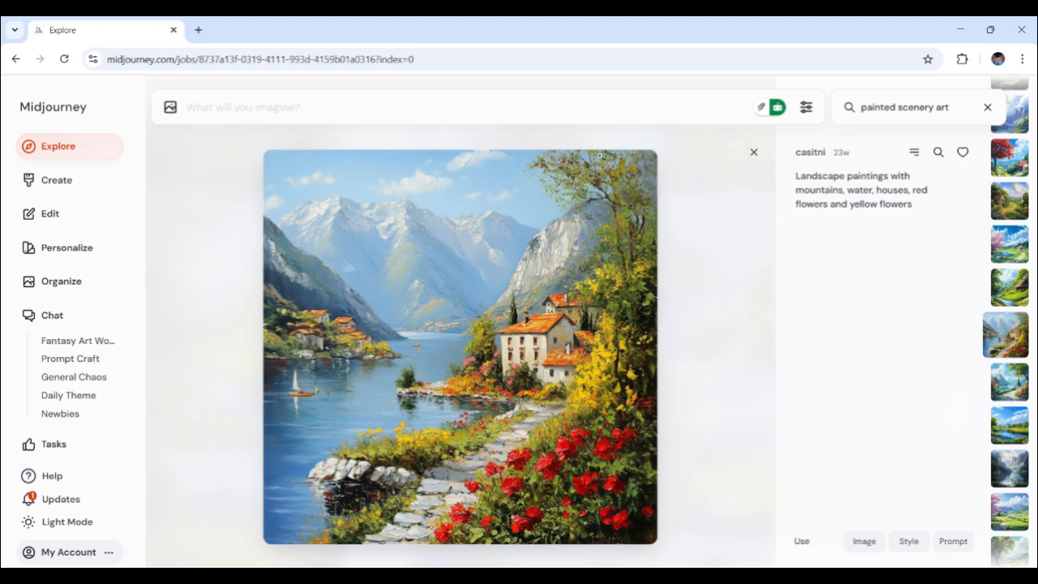
{"action": "left_click", "coordinate": [754, 152]}
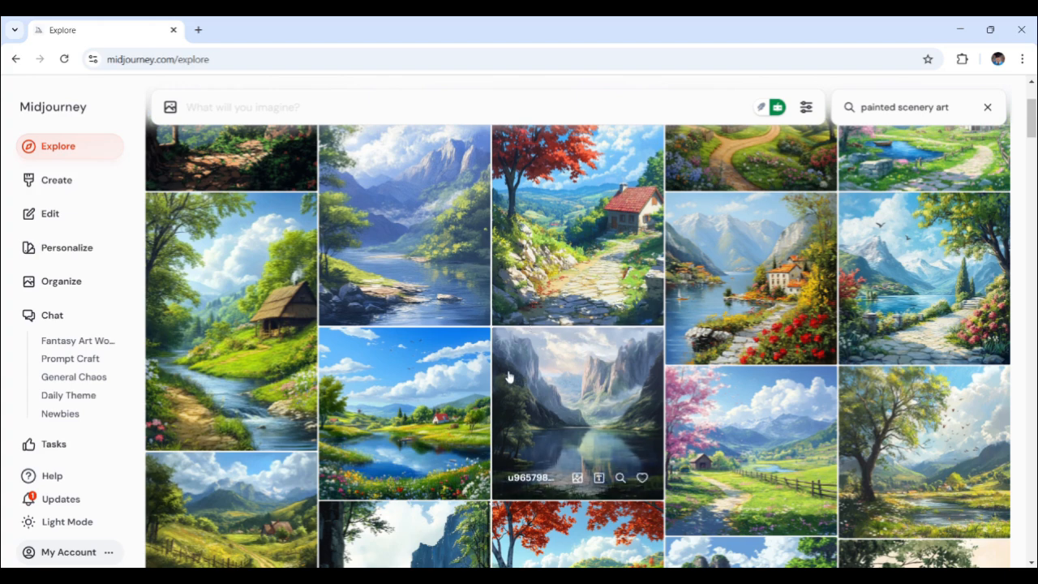
{"action": "left_click", "coordinate": [740, 436]}
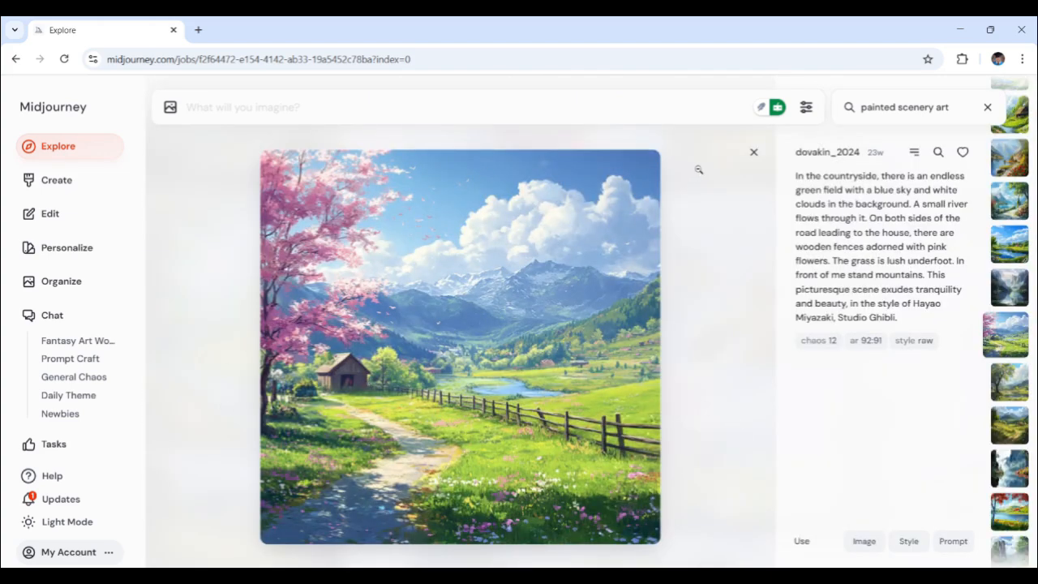
{"action": "left_click", "coordinate": [753, 153]}
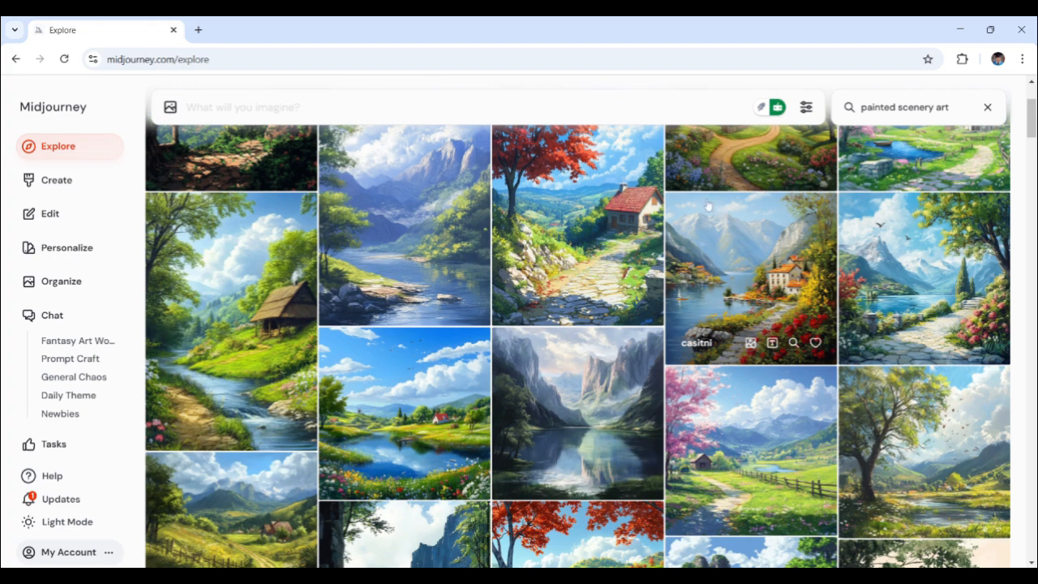
- Enter an image prompt beginning "A serene mountain valley at twilight, glowing neon rivers flowing through intricate terrain" and ending "wide aspect ratio for depth"
{"action": "left_click", "coordinate": [317, 96]}
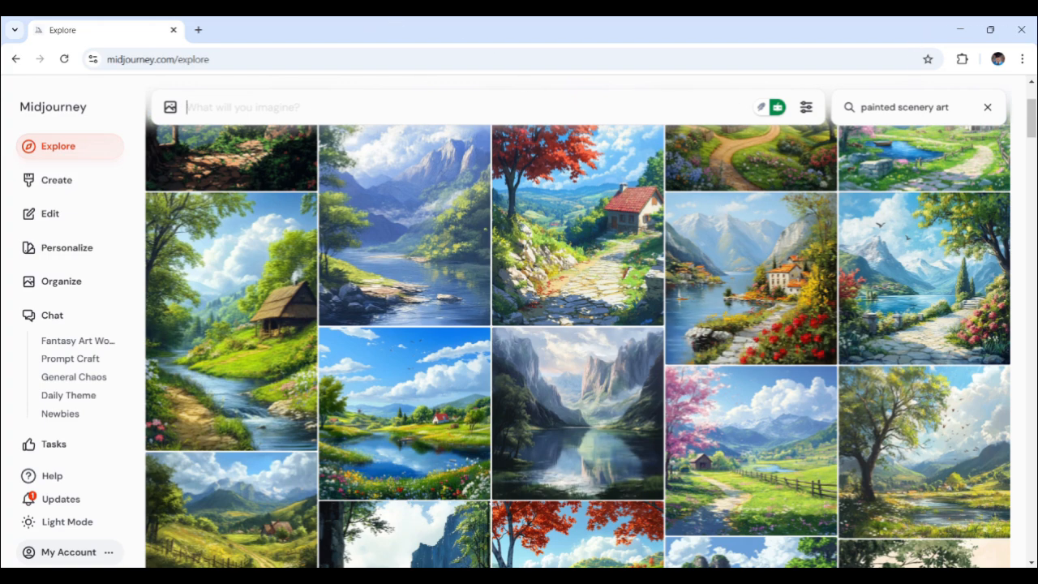
{"action": "type", "text": "A serene mountain valley at twilight, glowing neon rivers flowing through intricate terrain, floating bioluminescent orbs emitting soft light, mist cascading over lush, hyper-detailed foliage, cinematic atmosphere, 4K ultra-detailed textures, surreal and dreamlike composition, wide aspect ratio for depth"}
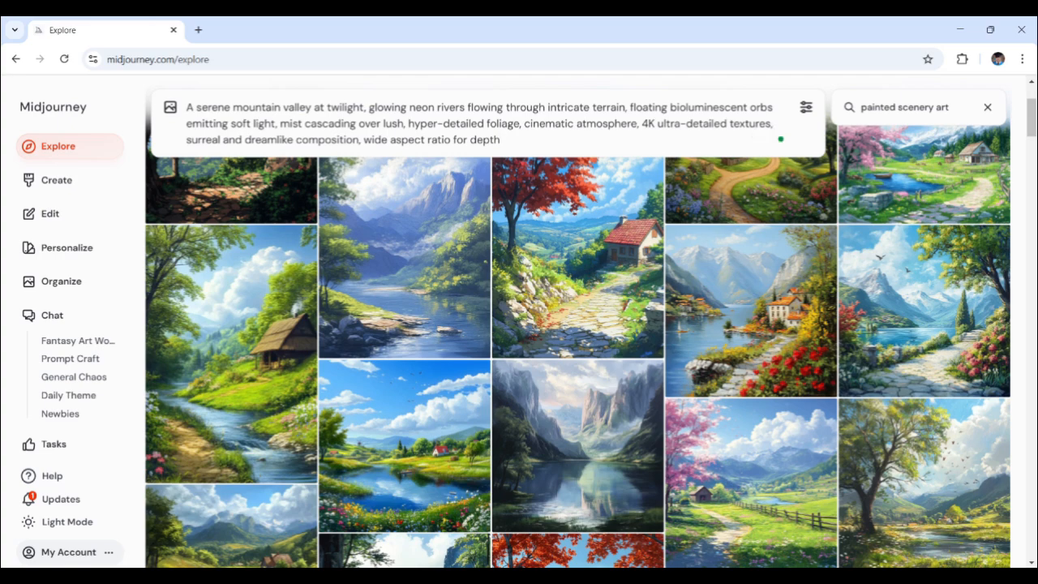
- Review the prompt's key phrases one by one, covering its setting, rivers, orbs, mist, foliage, atmosphere and wide aspect ratio
{"action": "left_click_drag", "start_coordinate": [196, 107], "coordinate": [312, 107]}
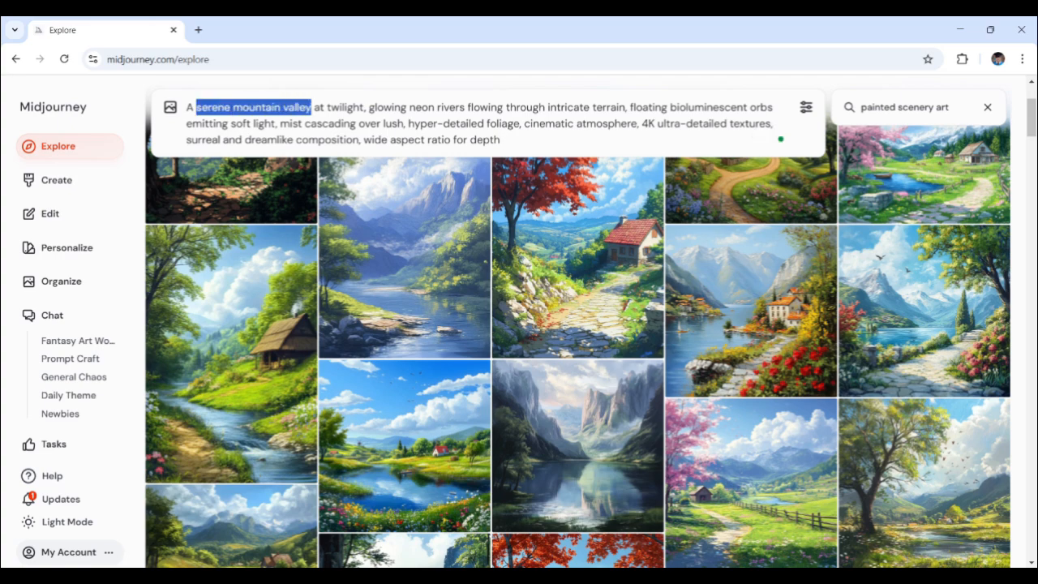
{"action": "double_click", "coordinate": [354, 108]}
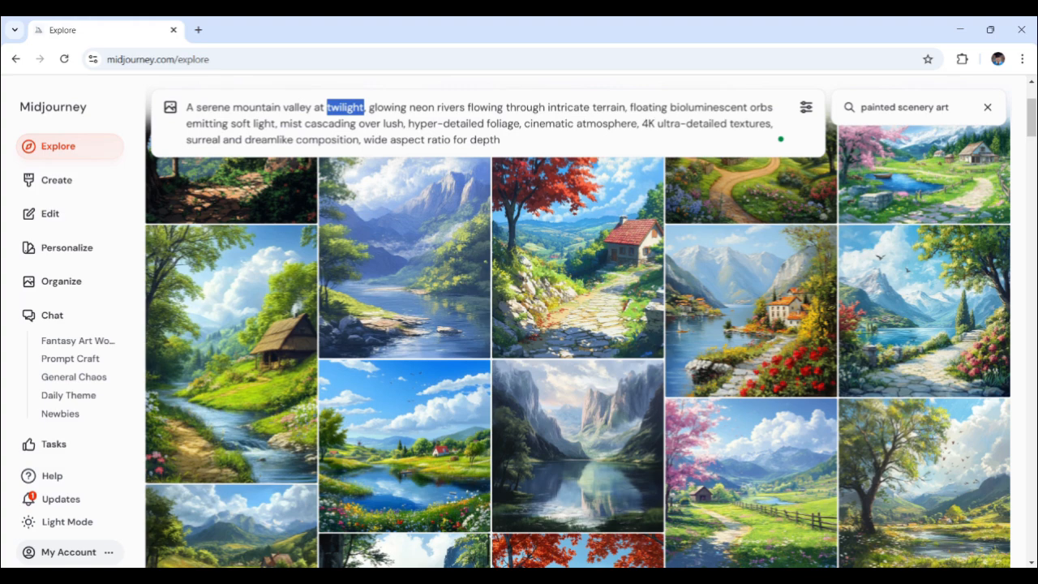
{"action": "double_click", "coordinate": [387, 107]}
{"action": "double_click", "coordinate": [455, 107]}
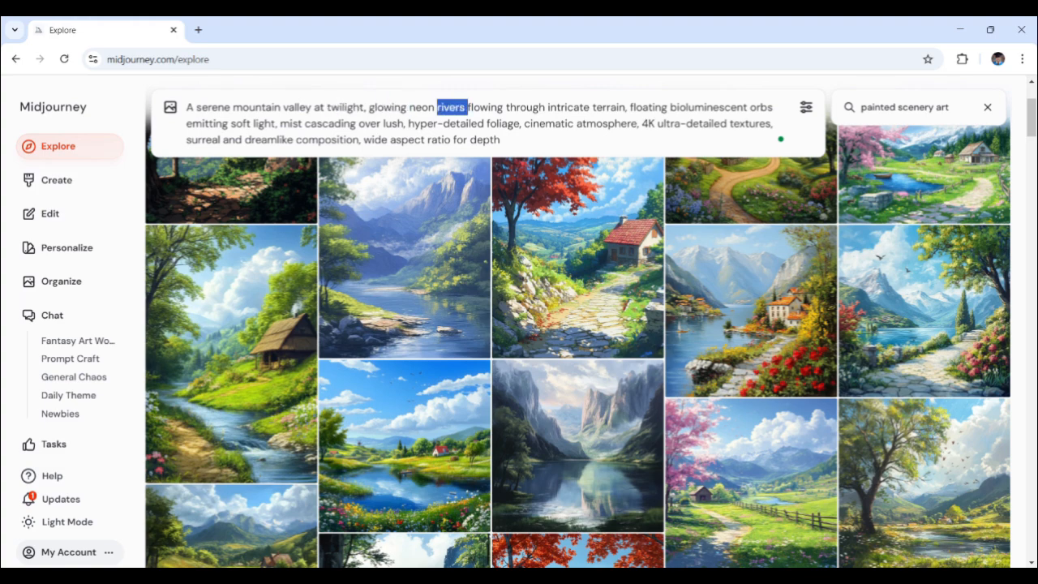
{"action": "left_click_drag", "start_coordinate": [548, 107], "coordinate": [773, 107]}
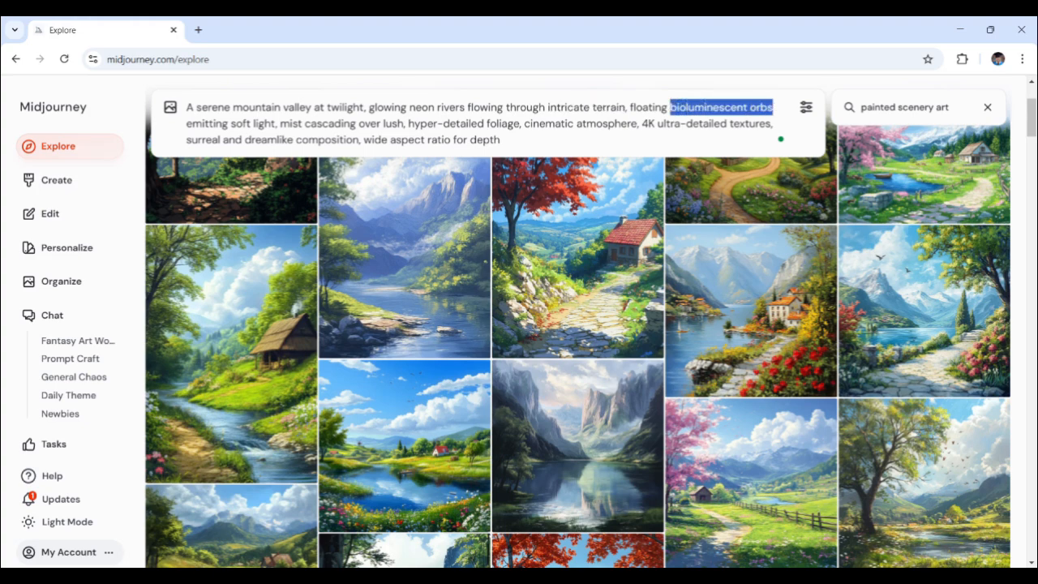
{"action": "left_click", "coordinate": [244, 123]}
{"action": "double_click", "coordinate": [264, 123]}
{"action": "left_click", "coordinate": [298, 123]}
{"action": "left_click_drag", "start_coordinate": [280, 123], "coordinate": [404, 123]}
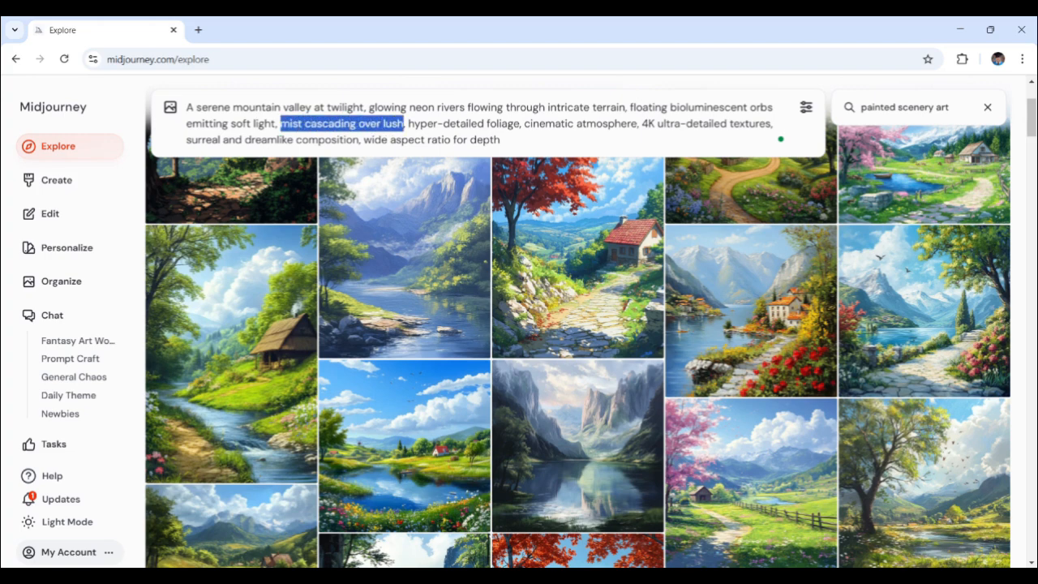
{"action": "double_click", "coordinate": [500, 123]}
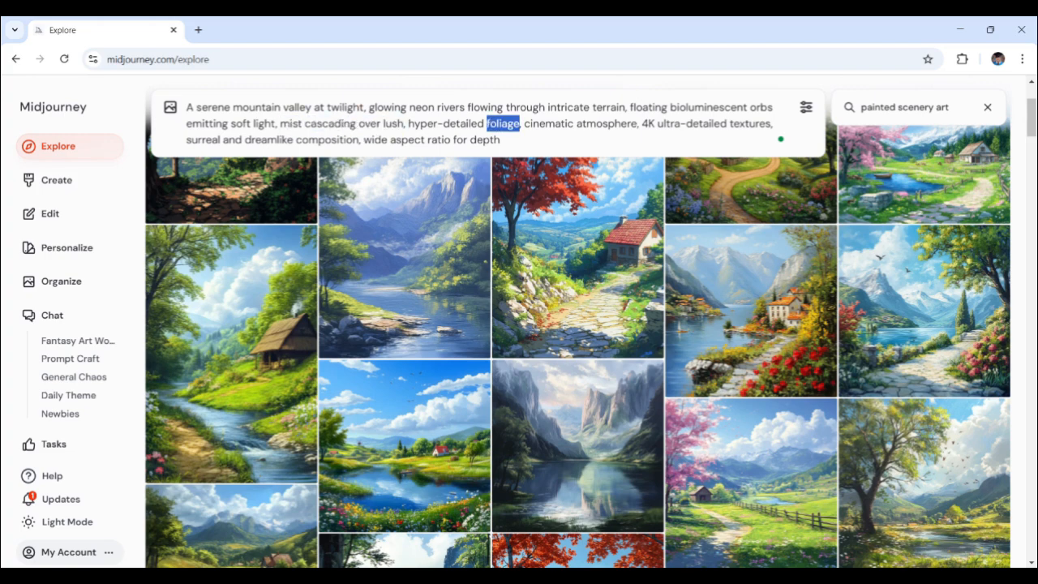
{"action": "left_click", "coordinate": [539, 123]}
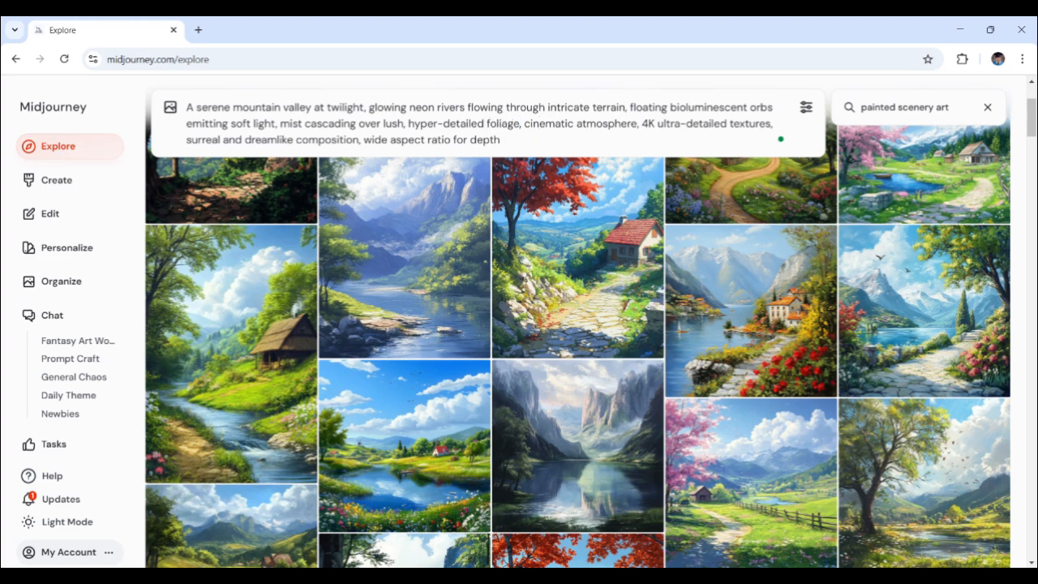
{"action": "left_click", "coordinate": [375, 139]}
{"action": "left_click_drag", "start_coordinate": [365, 139], "coordinate": [499, 140]}
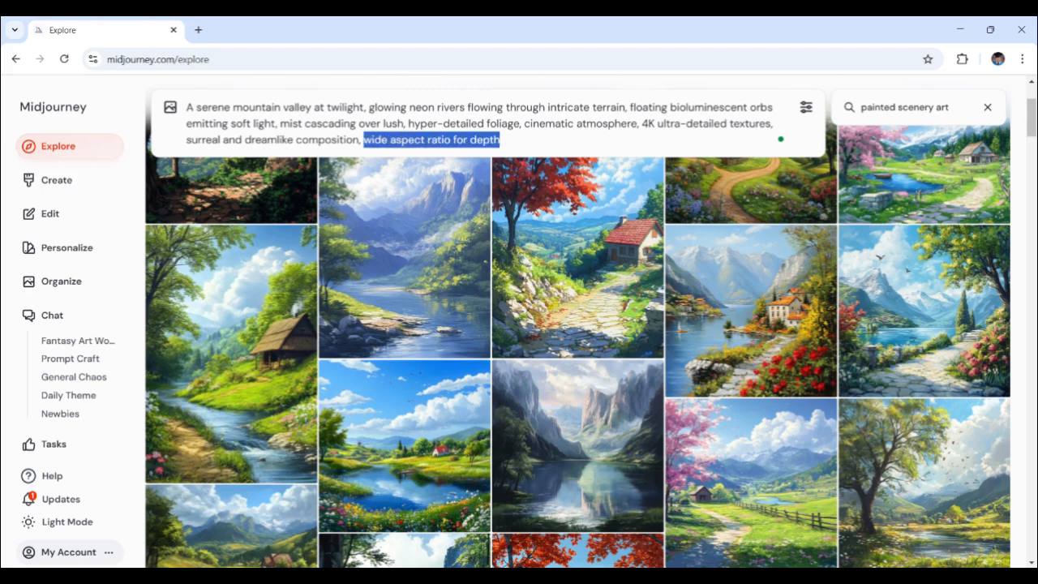
- Generate the mountain valley images at a landscape 4:3 size and show them on the Create page
{"action": "left_click", "coordinate": [806, 112]}
{"action": "mouse_move", "coordinate": [408, 286]}
{"action": "left_mouse_down"}
{"action": "mouse_move", "coordinate": [292, 292]}
{"action": "mouse_move", "coordinate": [429, 289]}
{"action": "mouse_move", "coordinate": [404, 297]}
{"action": "left_mouse_up"}
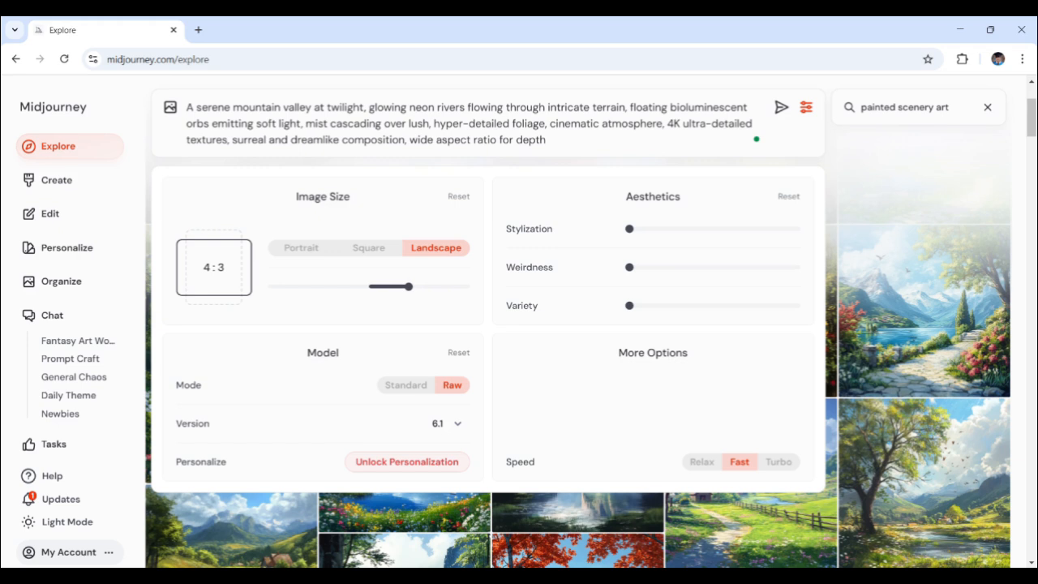
{"action": "left_click", "coordinate": [781, 108]}
{"action": "left_click", "coordinate": [79, 193]}
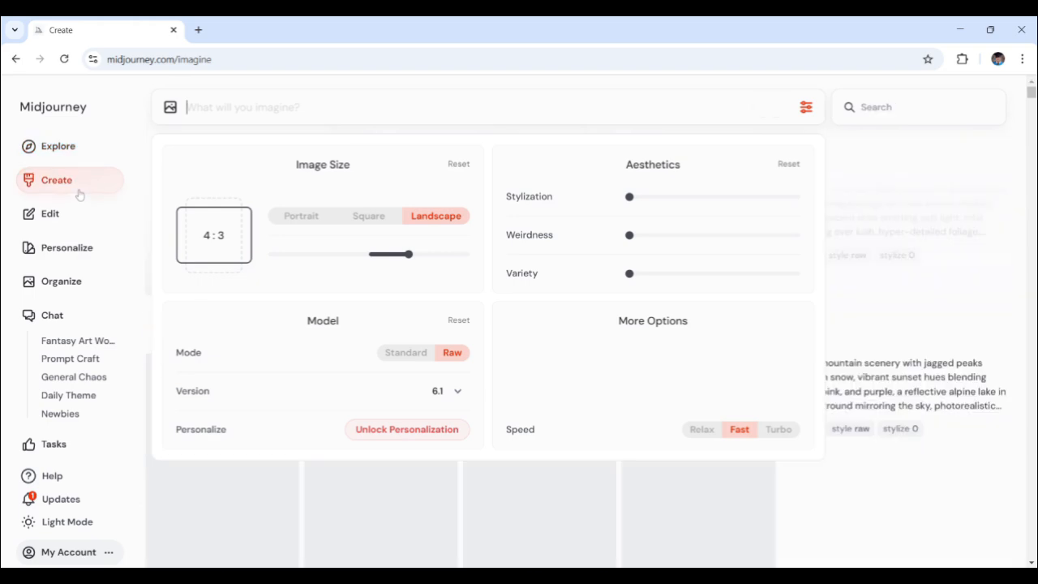
{"action": "left_click", "coordinate": [910, 192]}
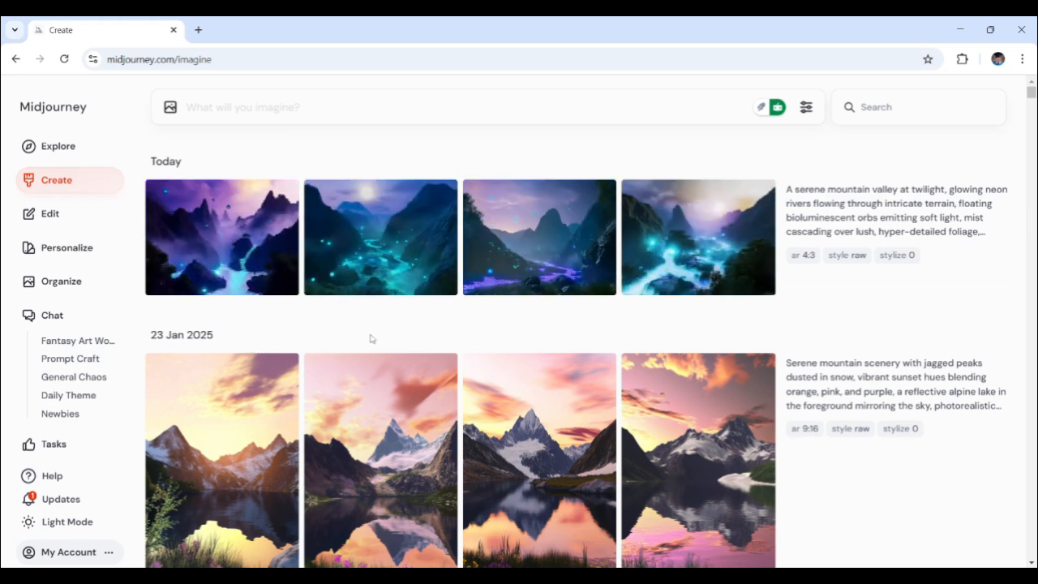
- Examine each of the four generated mountain valley images enlarged, one after another
{"action": "left_click", "coordinate": [207, 225]}
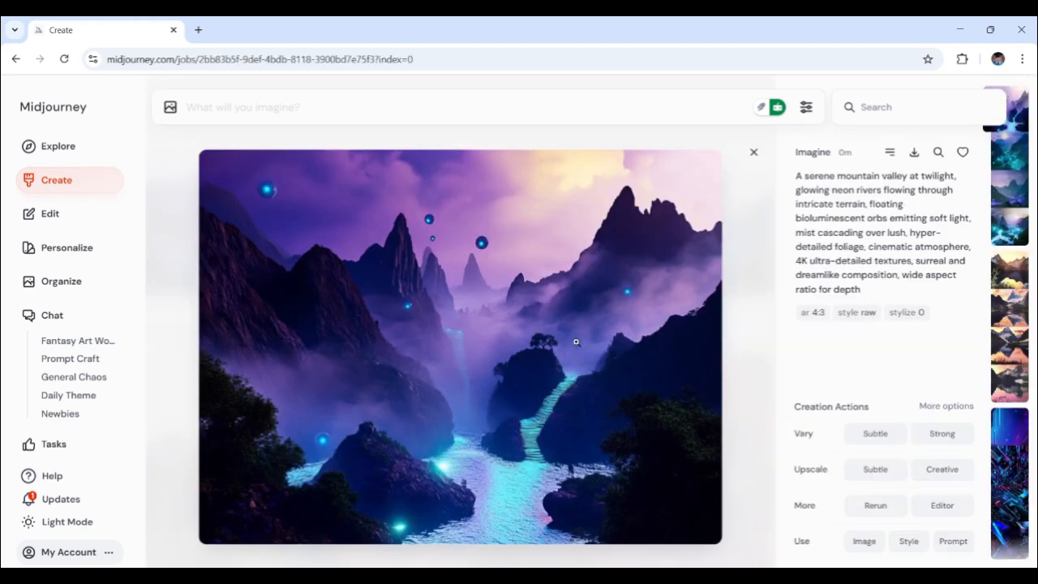
{"action": "left_click", "coordinate": [754, 155]}
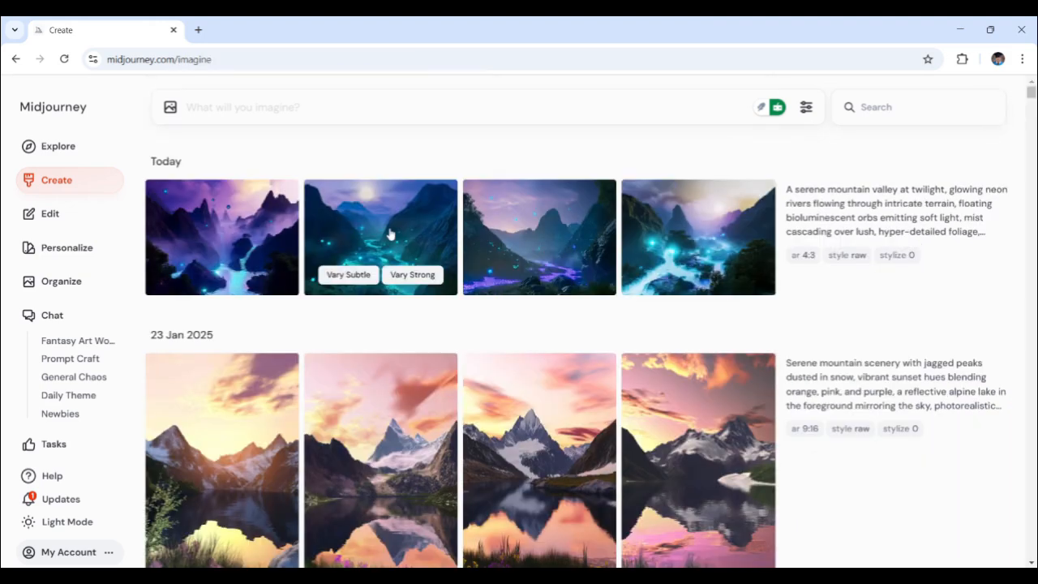
{"action": "left_click", "coordinate": [390, 233]}
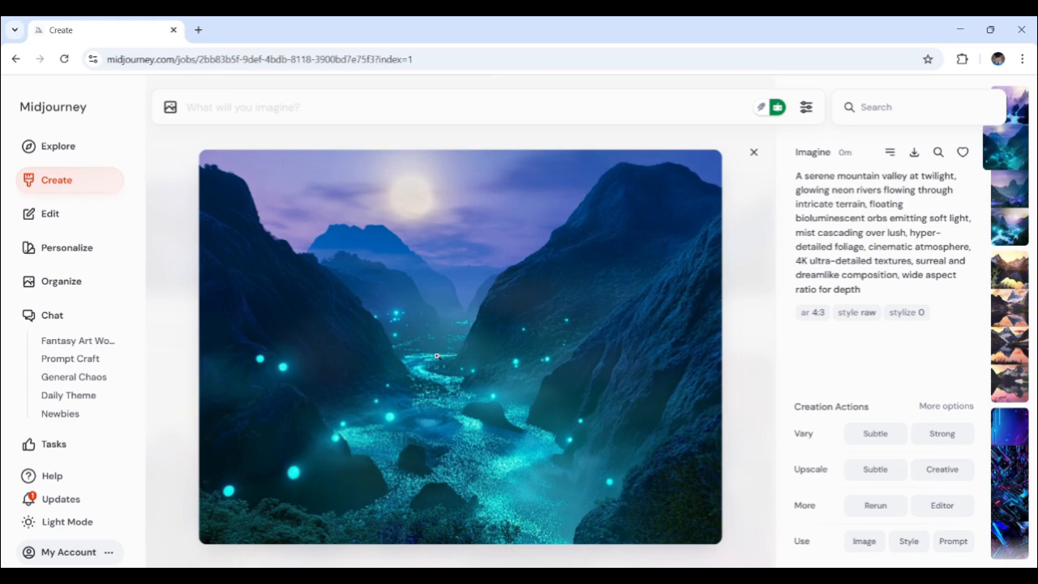
{"action": "left_click", "coordinate": [753, 153]}
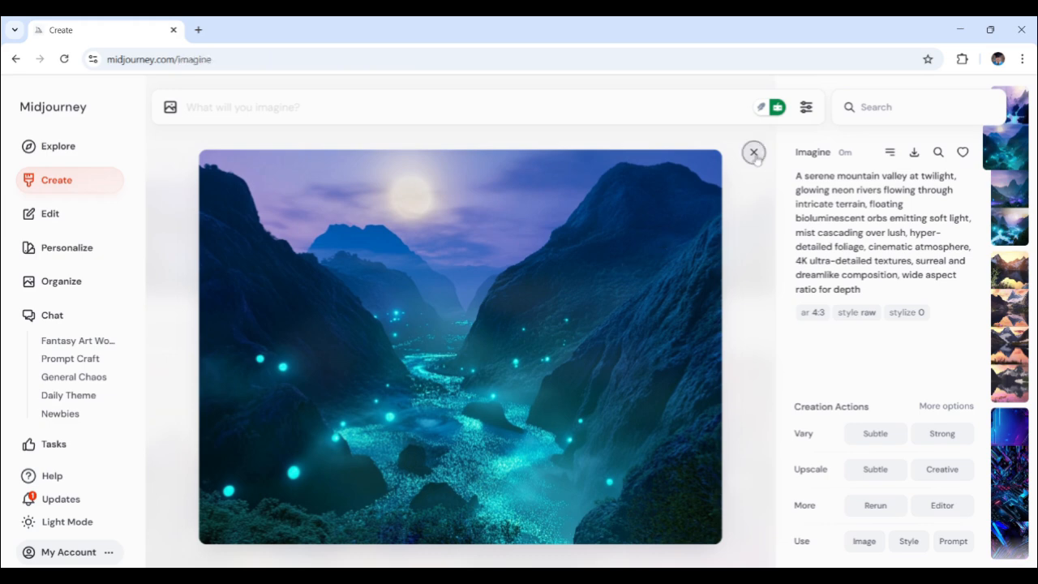
{"action": "left_click", "coordinate": [535, 241]}
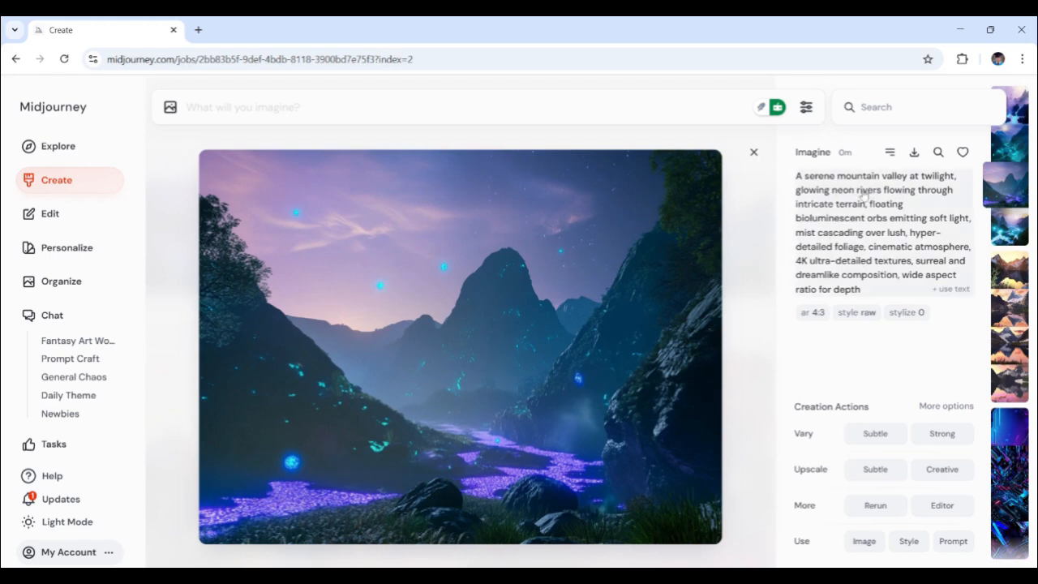
{"action": "left_click", "coordinate": [758, 155]}
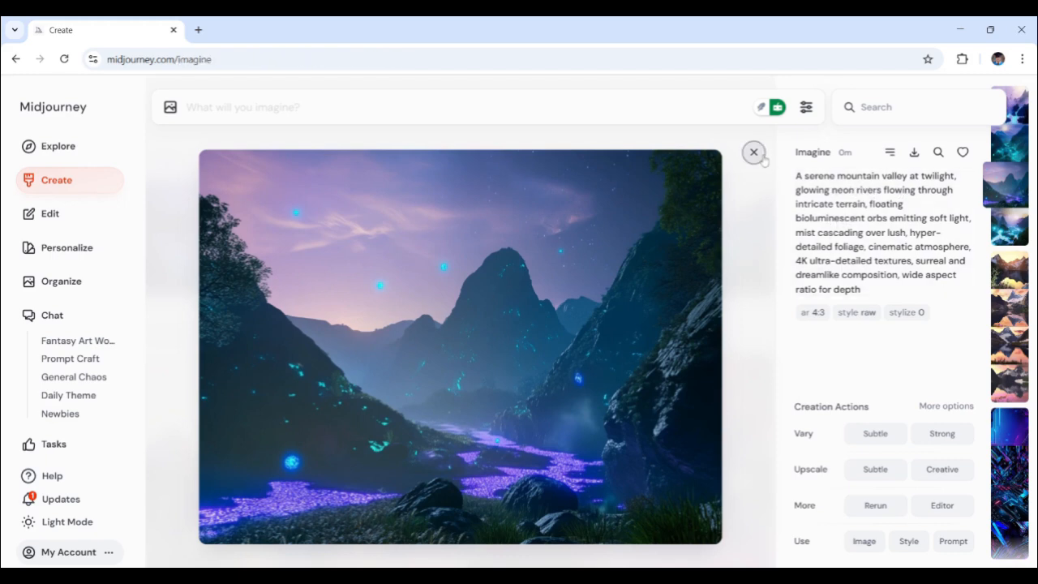
{"action": "left_click", "coordinate": [654, 254]}
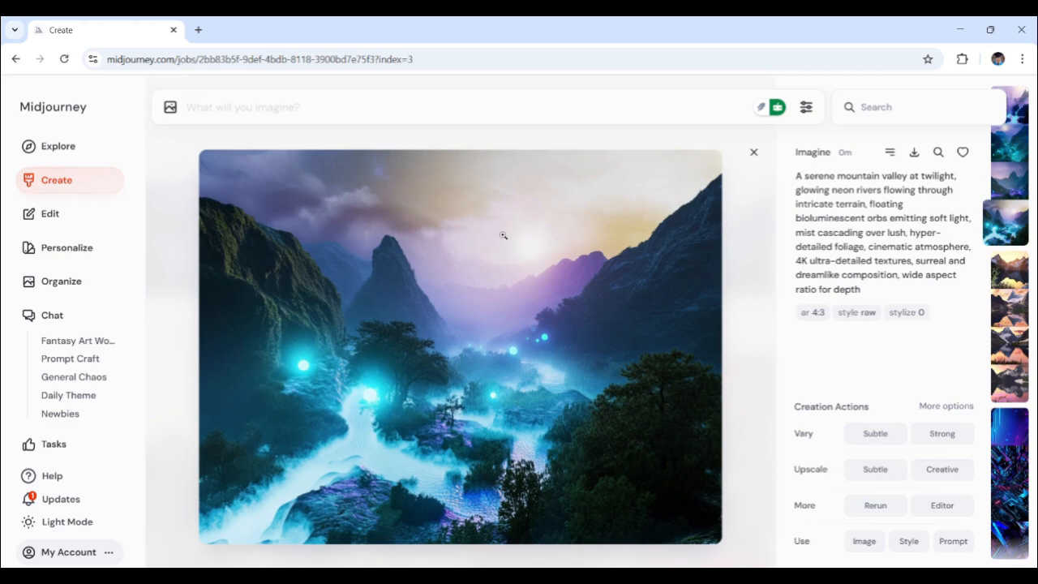
{"action": "left_click", "coordinate": [753, 151]}
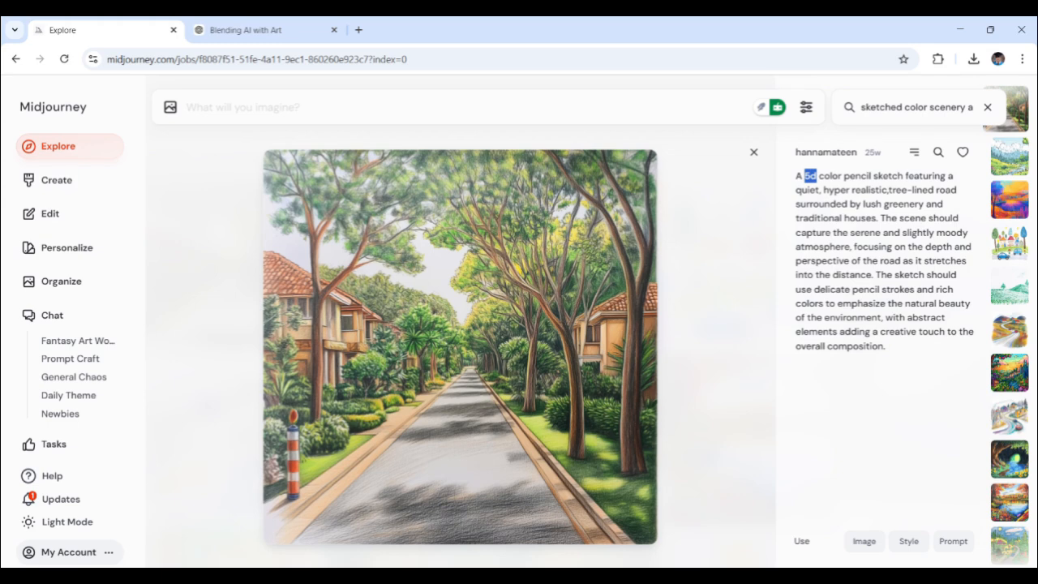
- Close the tree-lined road sketch and enter a prompt beginning "A hand-painted impressionist-style mountain valley at twilight" and ending "ultra-fine details with a traditional canvas-like feel"
{"action": "left_click", "coordinate": [753, 154]}
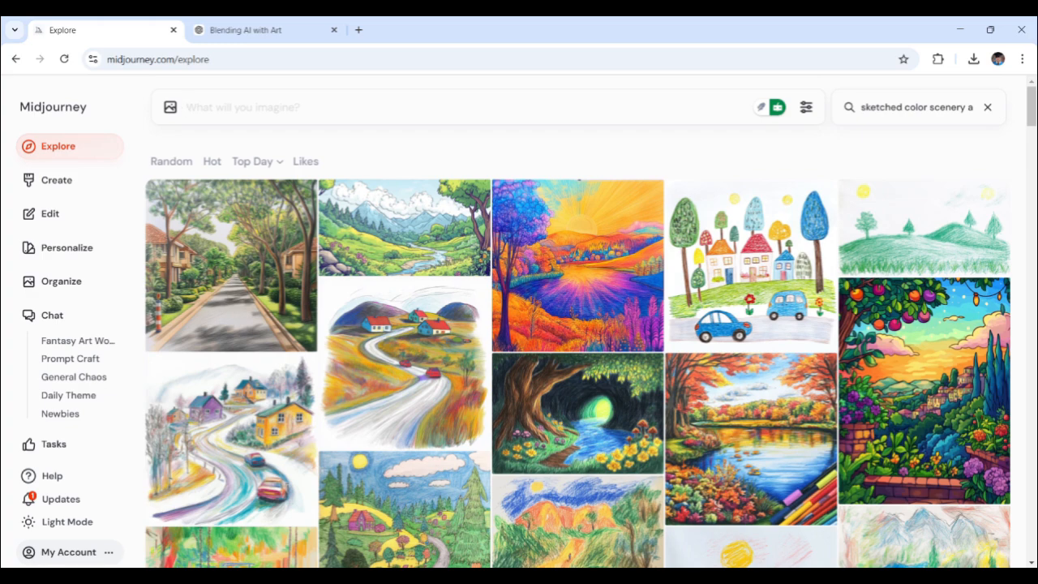
{"action": "type", "text": "A hand-painted impressionist-style mountain valley at twilight, glowing neon rivers with soft blended strokes, floating bioluminescent orbs with intricate painterly textures, fantastical creatures with visible brushstroke detailing, layered oil painting effect, atmospheric mist with textured highlights, rich and vibrant color depth, dramatic light and shadow interplay, high-resolution digital painting aesthetic, ultra-fine details with a traditional canvas-like feel"}
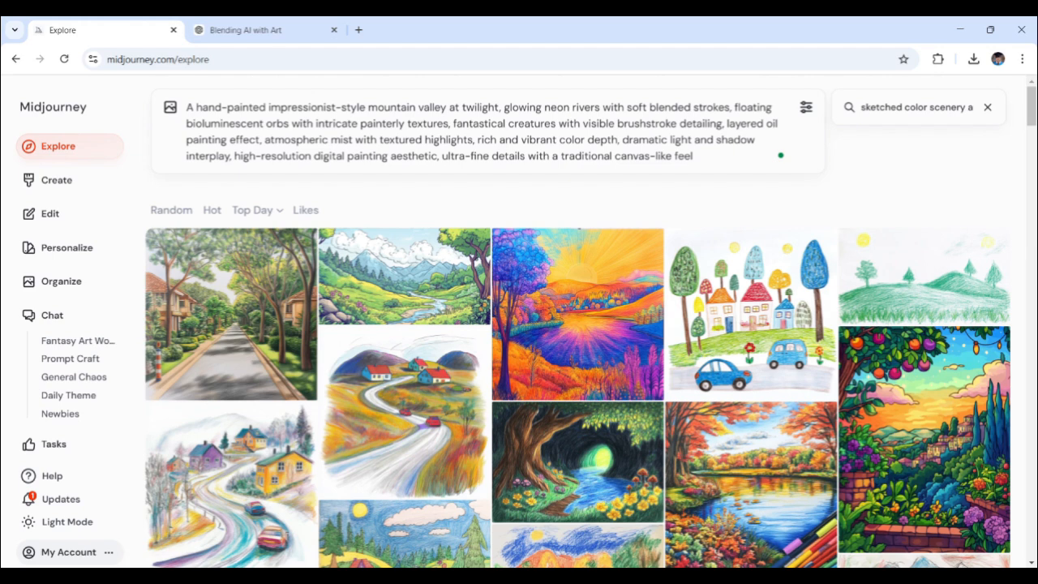
{"action": "left_click_drag", "start_coordinate": [268, 107], "coordinate": [366, 107]}
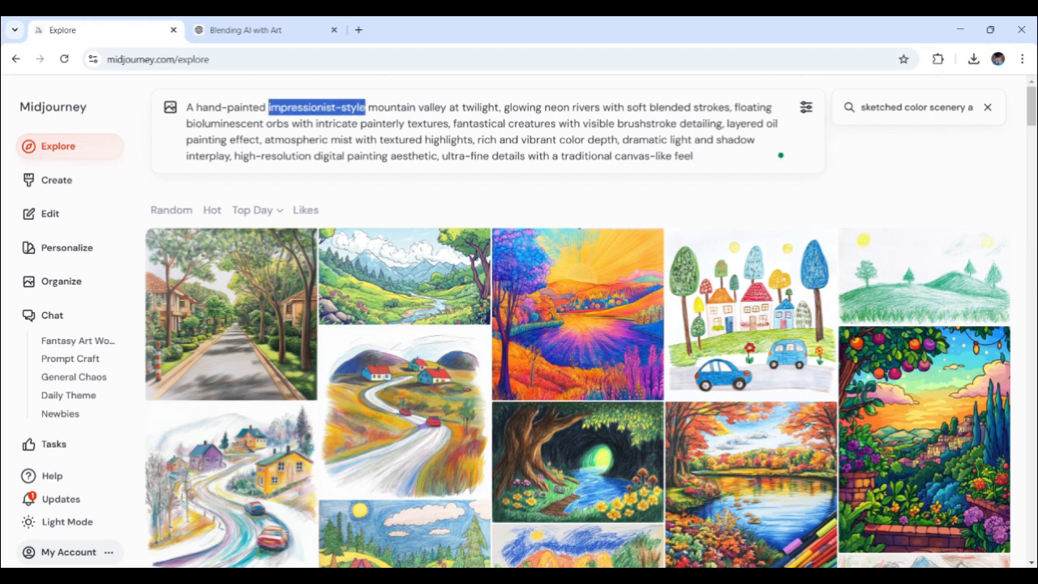
{"action": "left_click", "coordinate": [376, 123]}
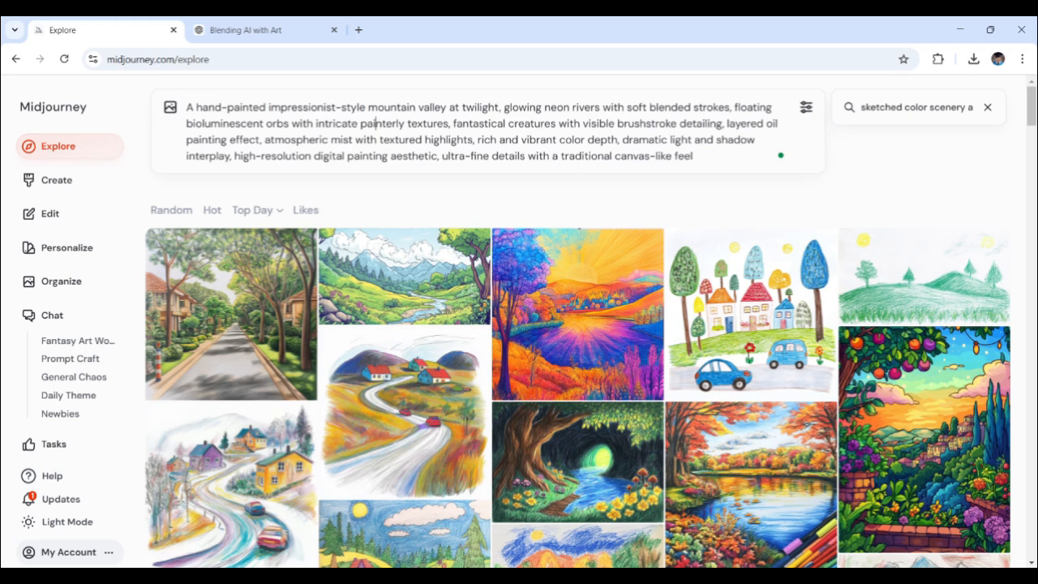
- On the Create page, attach the second generated valley image, with the teal river under a glowing moon, to the hand-painted prompt as a reference
{"action": "left_click", "coordinate": [65, 188]}
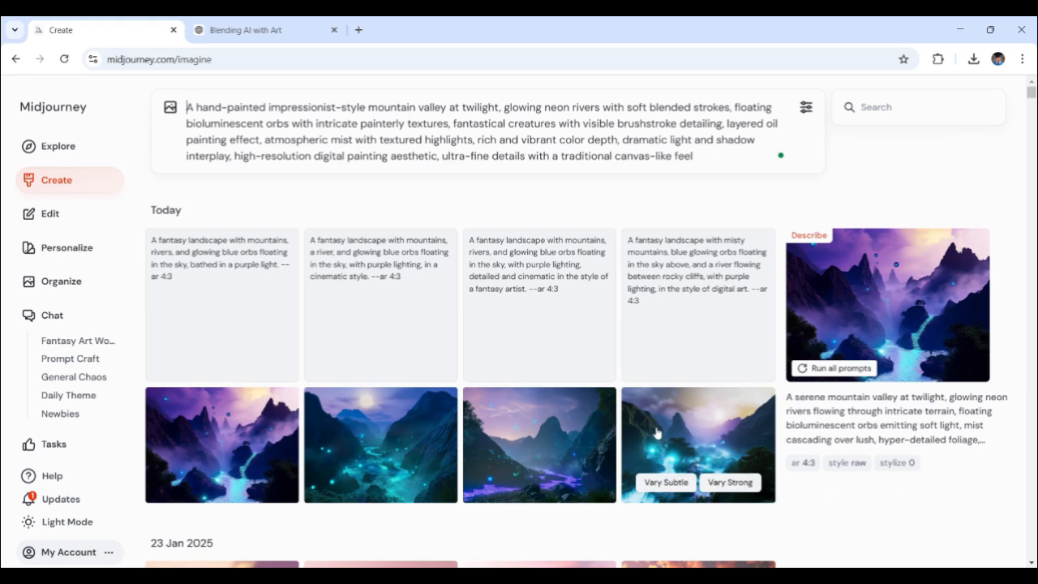
{"action": "left_click", "coordinate": [187, 107]}
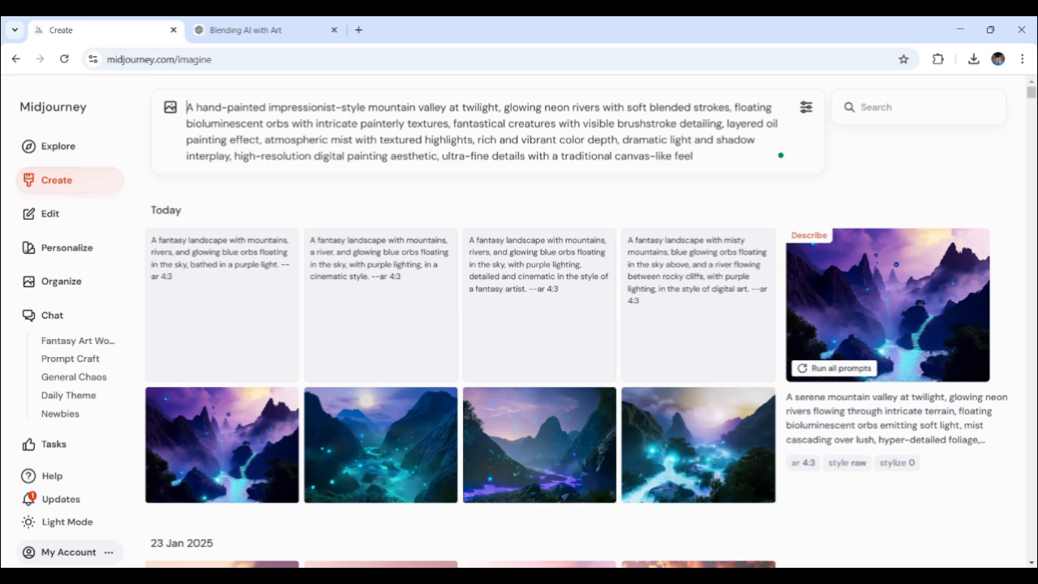
{"action": "mouse_move", "coordinate": [227, 447]}
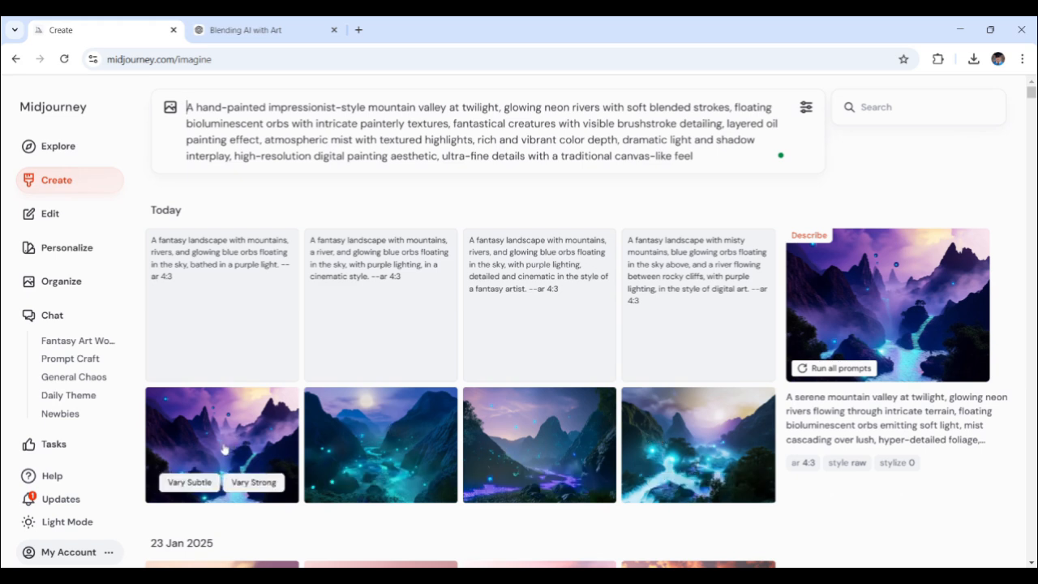
{"action": "left_click_drag", "start_coordinate": [375, 450], "coordinate": [190, 203]}
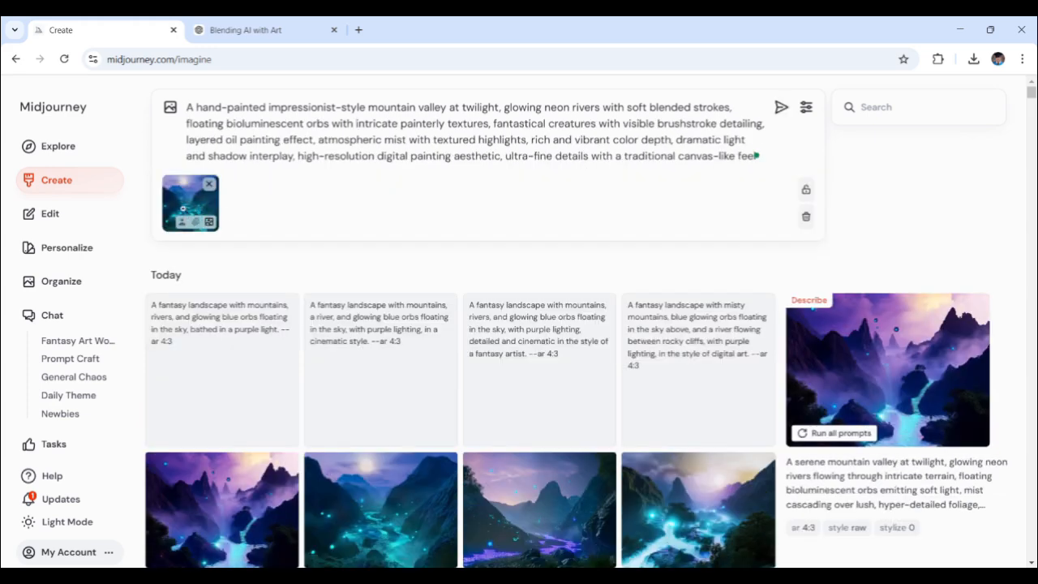
{"action": "left_click", "coordinate": [439, 140]}
{"action": "triple_click", "coordinate": [439, 139]}
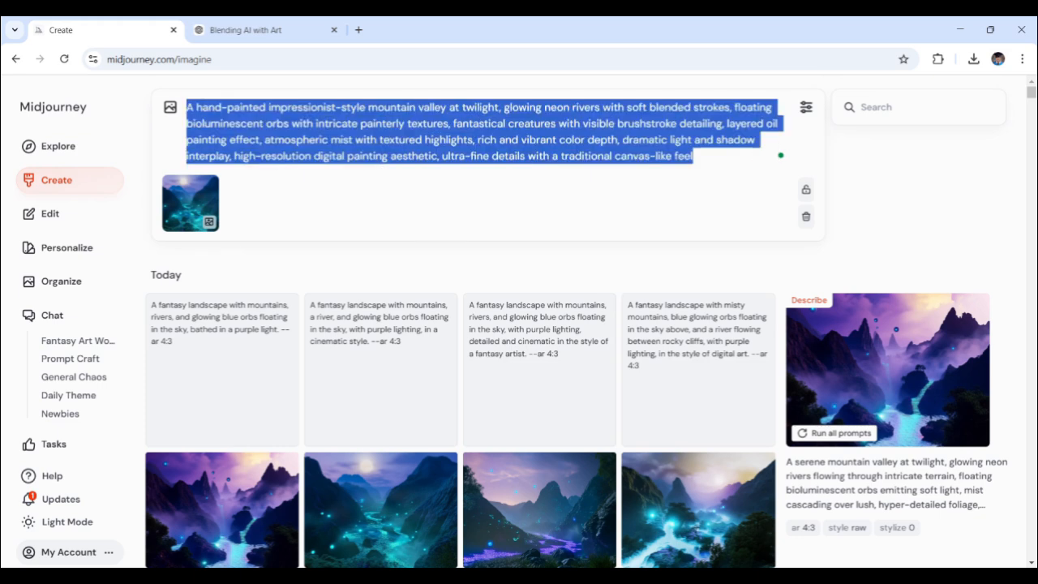
{"action": "left_click", "coordinate": [612, 139]}
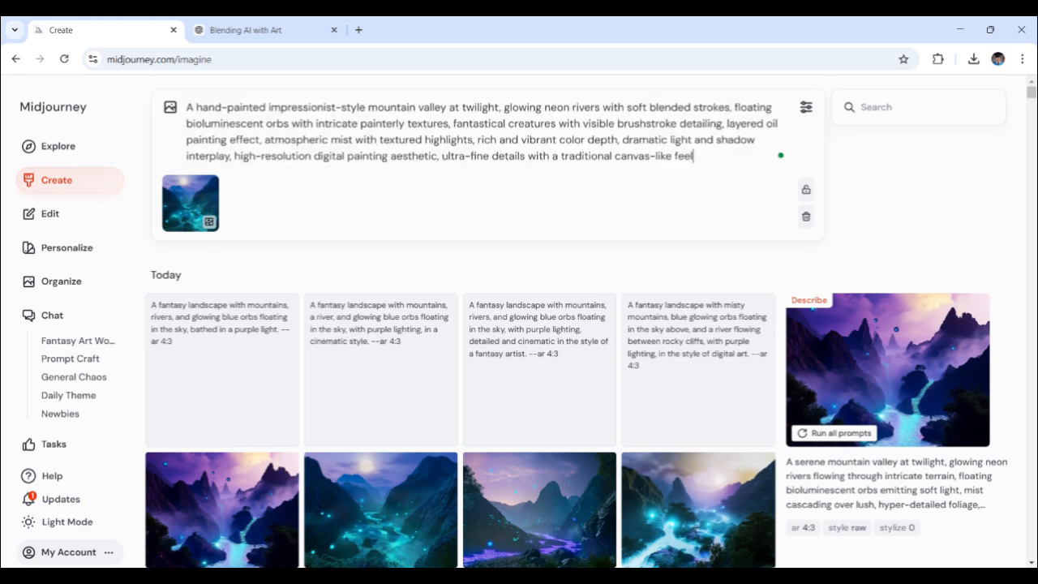
- Generate the hand-painted impressionist-style valley images from the entered prompt and its attached reference image
{"action": "triple_click", "coordinate": [684, 156]}
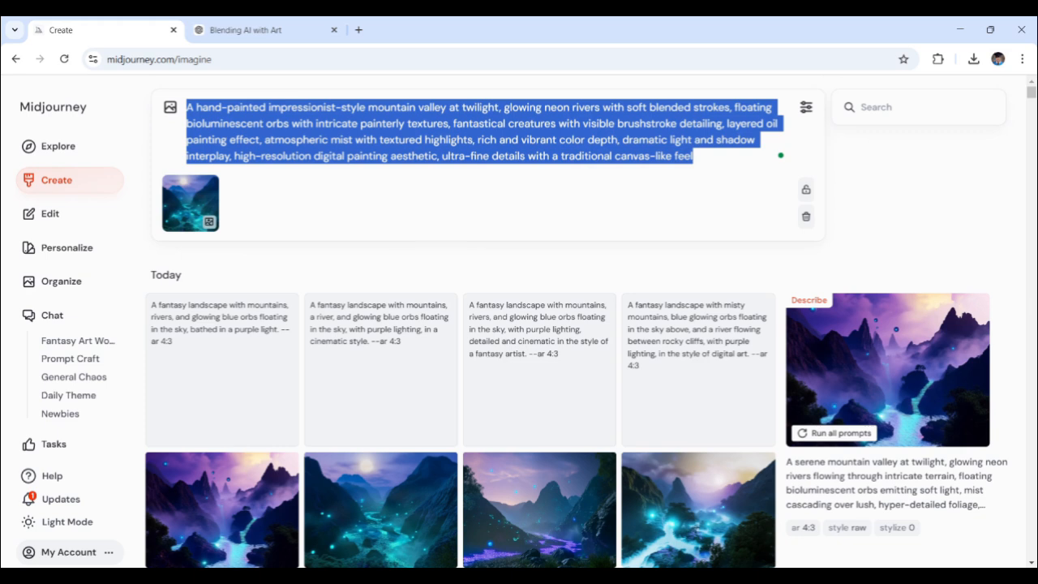
{"action": "key", "text": "Right"}
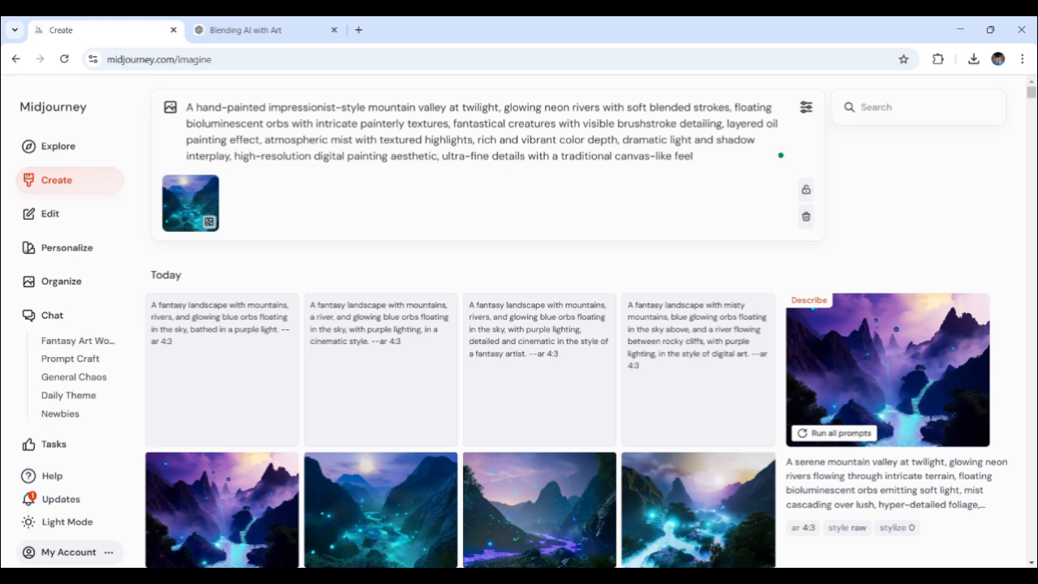
{"action": "key", "text": "Return"}
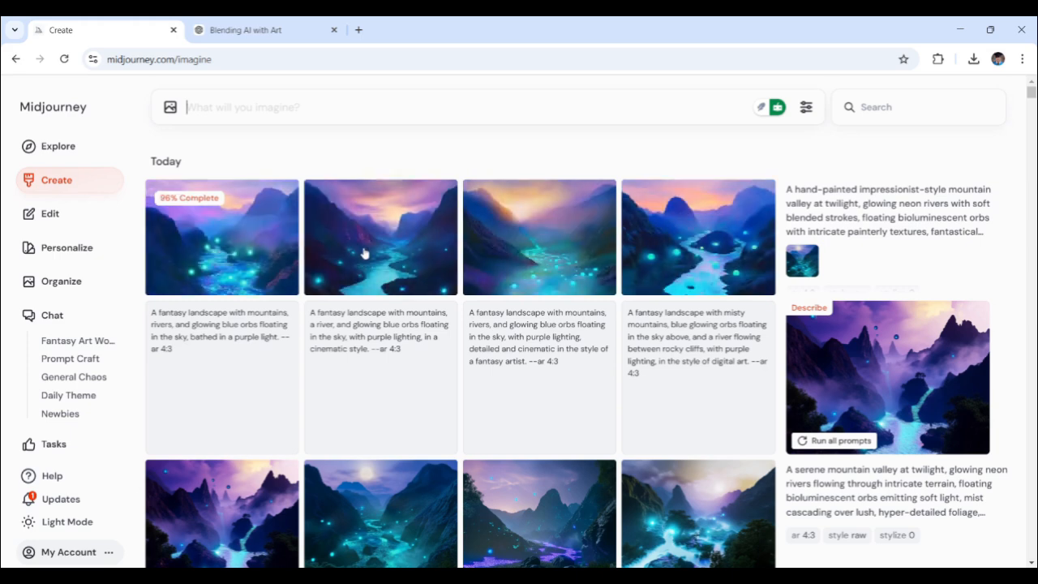
- Compare the first hand-painted valley result with the original teal-river valley image used as reference, viewing each enlarged
{"action": "mouse_move", "coordinate": [364, 253]}
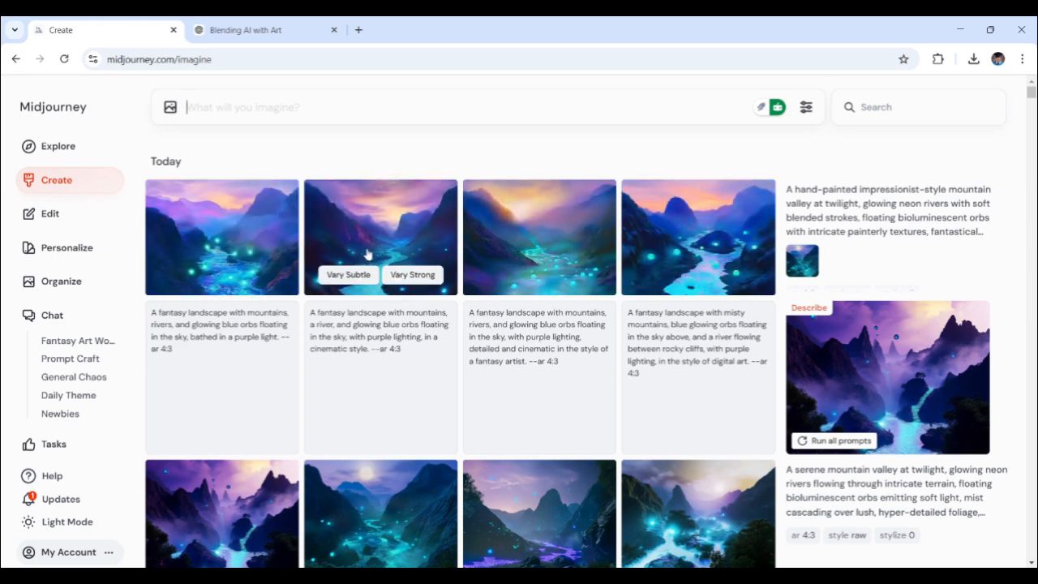
{"action": "mouse_move", "coordinate": [187, 255]}
{"action": "left_click", "coordinate": [231, 235]}
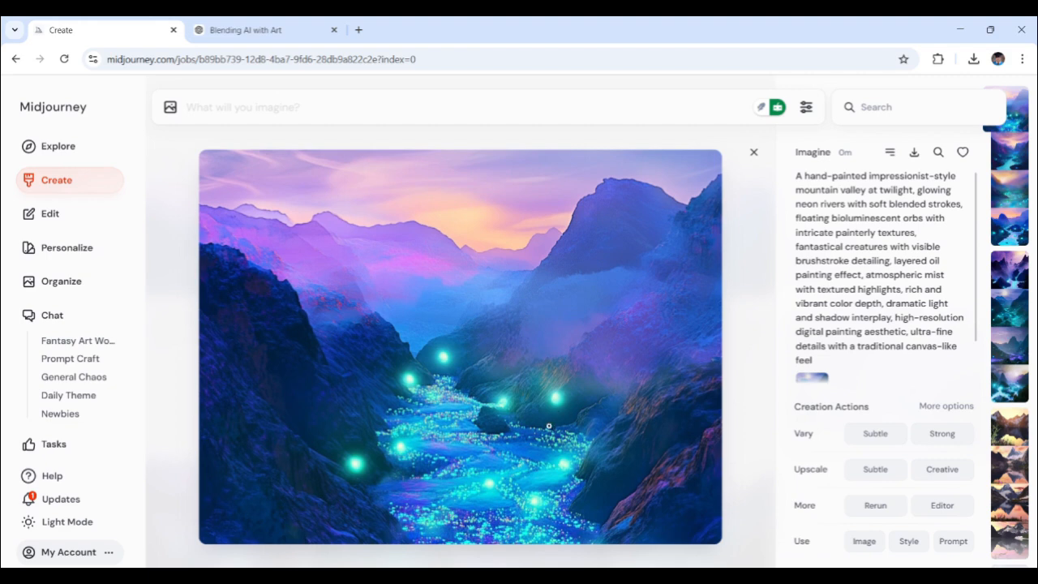
{"action": "left_click", "coordinate": [752, 154]}
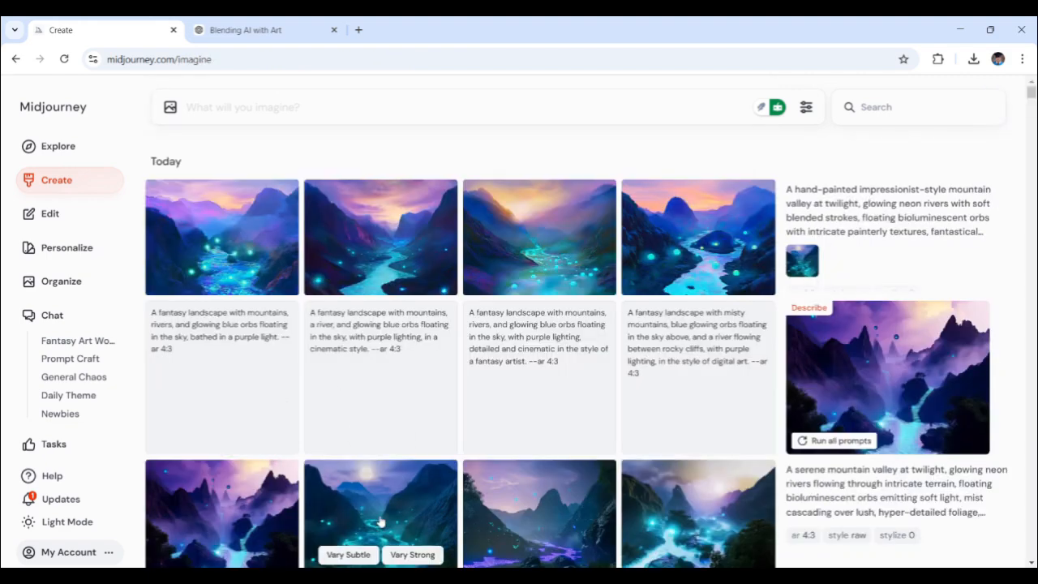
{"action": "left_click", "coordinate": [392, 524]}
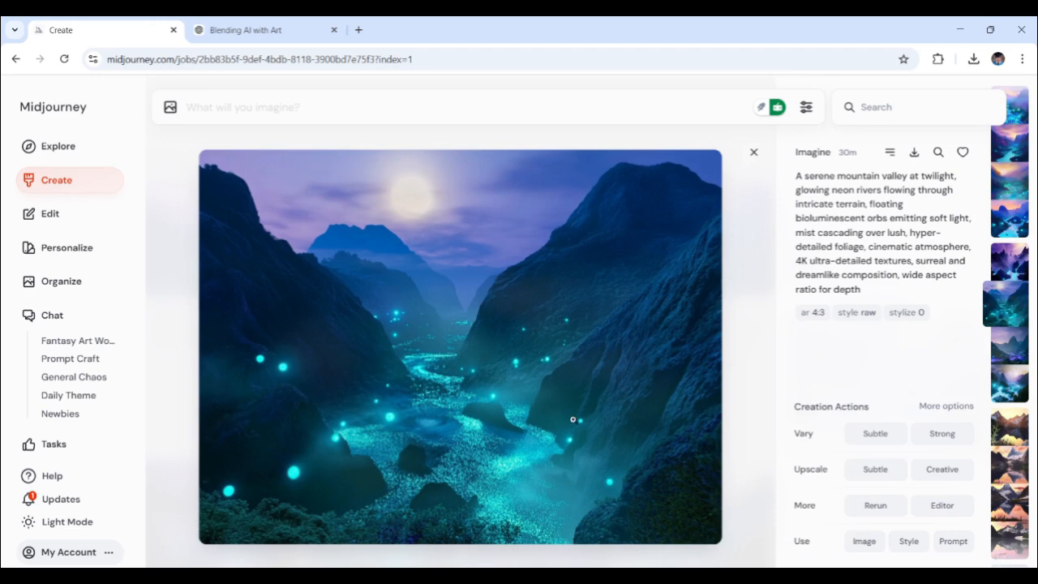
{"action": "left_click", "coordinate": [752, 152]}
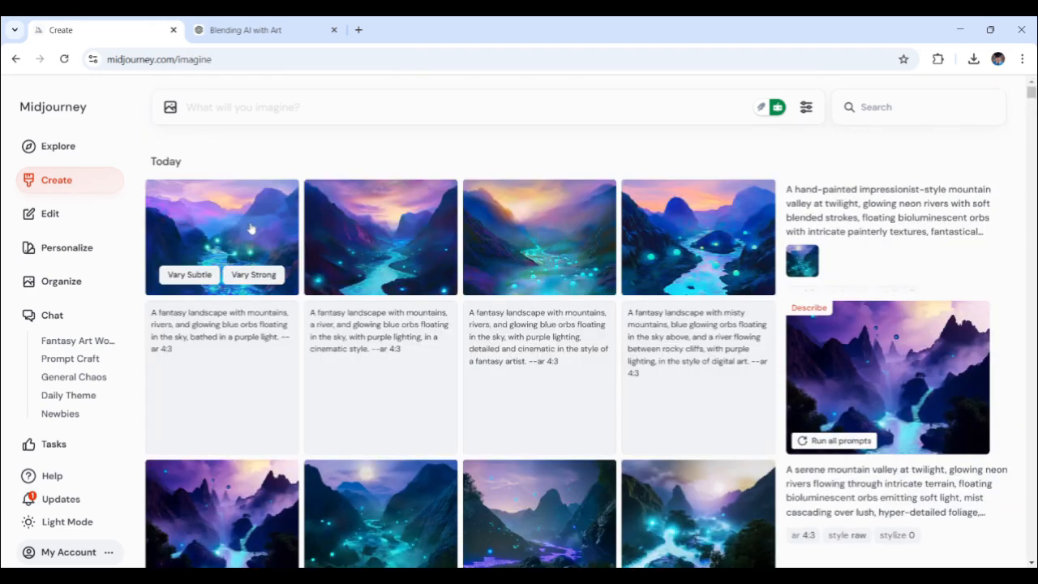
{"action": "left_click", "coordinate": [244, 231]}
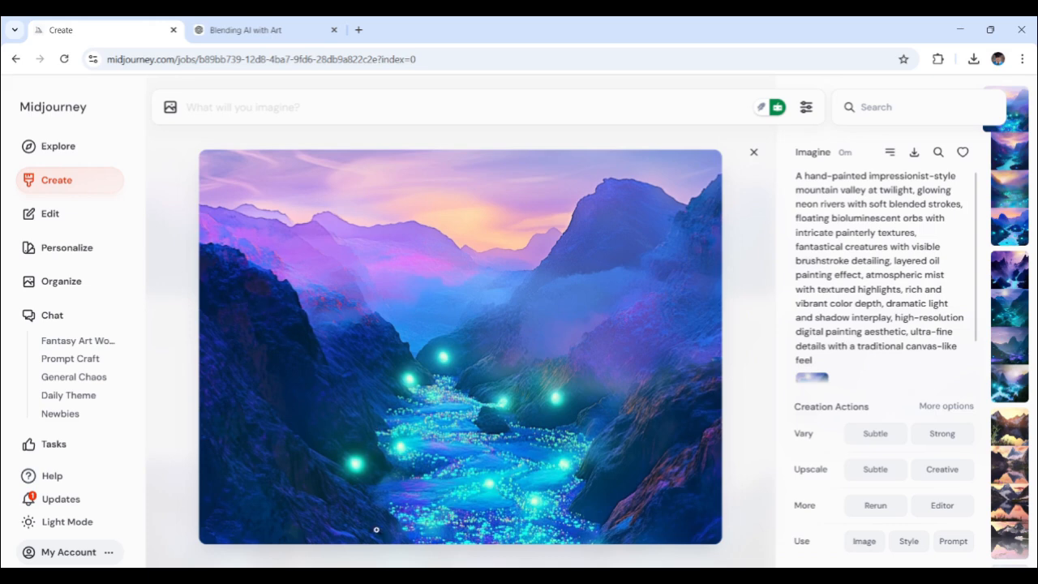
{"action": "left_click", "coordinate": [753, 152]}
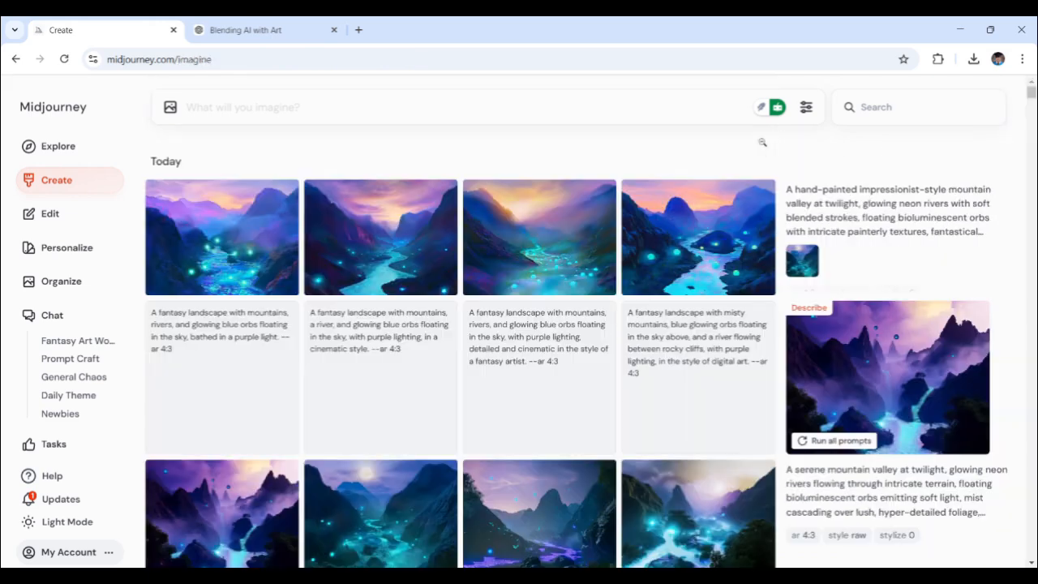
- Examine the second, third and fourth hand-painted valley results enlarged, one after another
{"action": "left_click", "coordinate": [390, 238]}
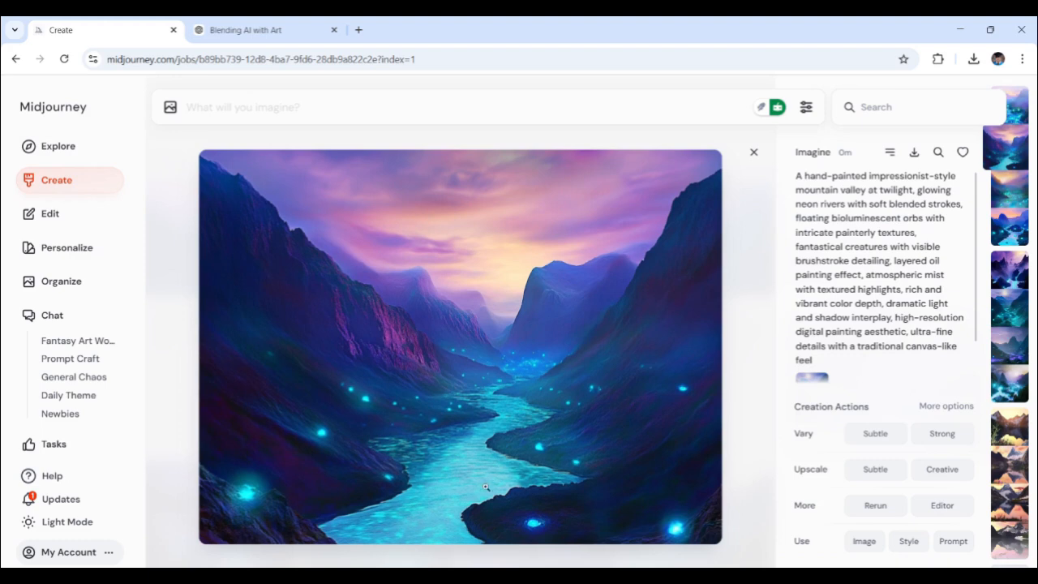
{"action": "left_click", "coordinate": [754, 152]}
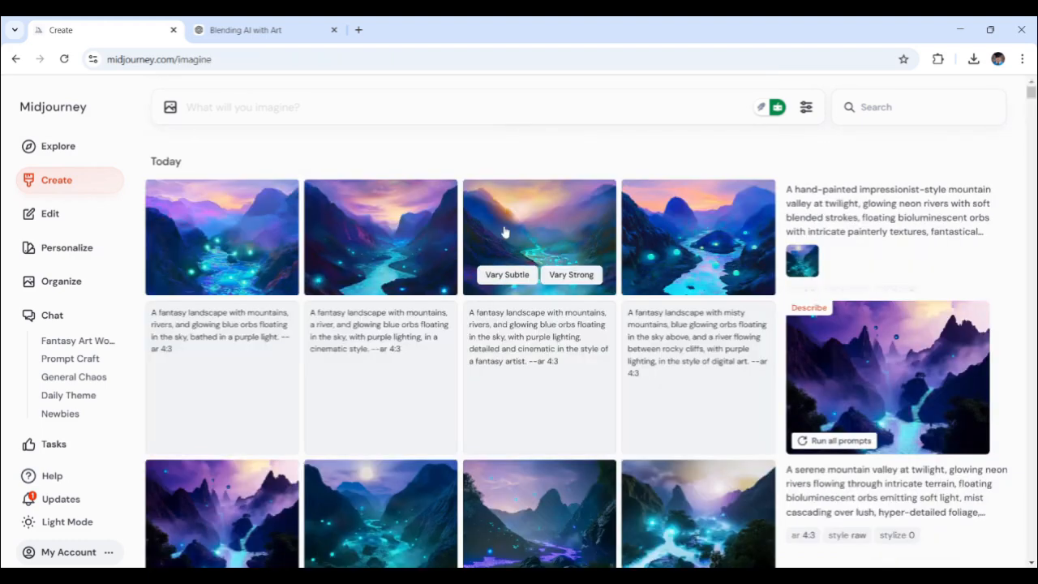
{"action": "left_click", "coordinate": [509, 233]}
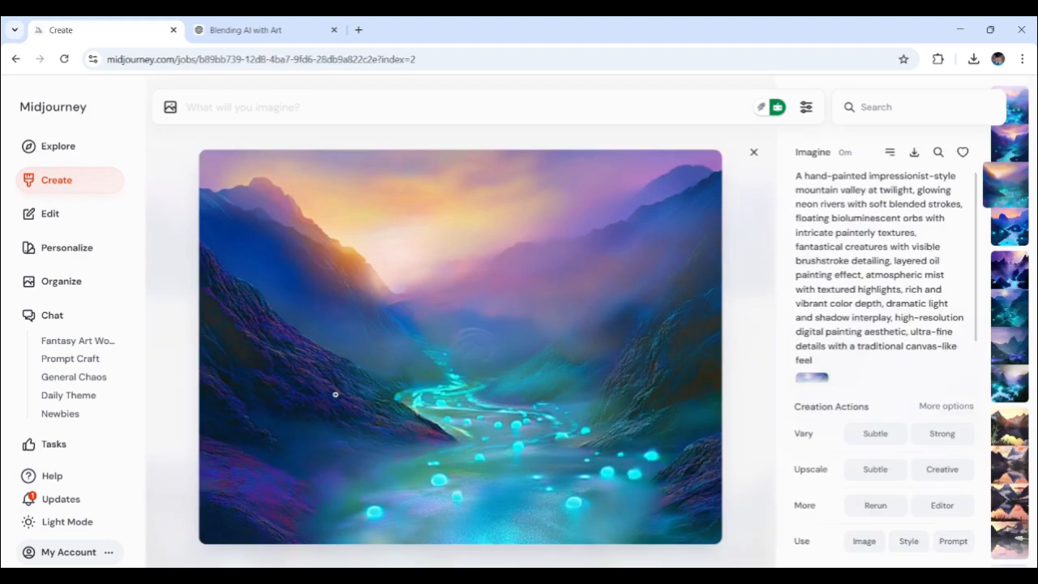
{"action": "left_click", "coordinate": [754, 151]}
{"action": "left_click", "coordinate": [674, 232]}
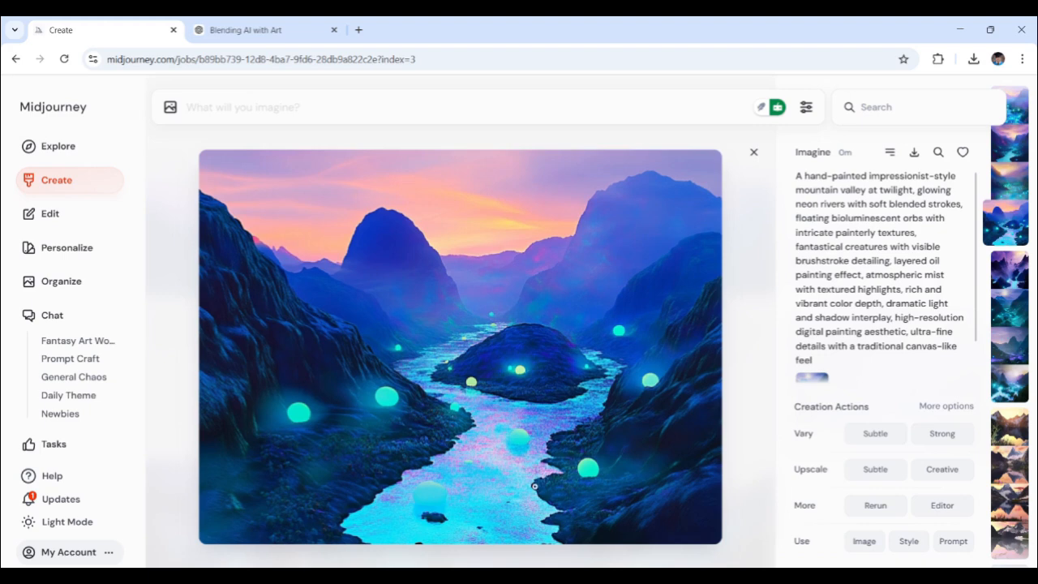
{"action": "left_click", "coordinate": [753, 152]}
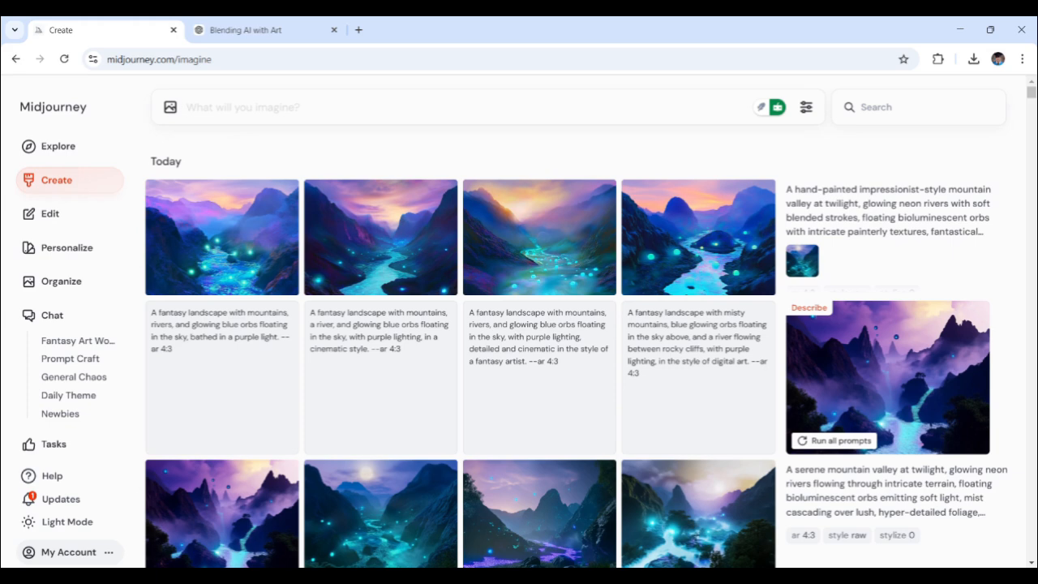
- Enter a prompt beginning "A 5D hand-sketched color pencil art-style mountain valley at twilight" and ending "refined line art with a raw, hand-drawn quality"
{"action": "type", "text": "A 5D hand-sketched color pencil art-style mountain valley at twilight, glowing neon rivers drawn with intricate hatching and cross-hatching, floating bioluminescent orbs with fine pencil shading and delicate contour lines, fantastical creatures outlined with expressive sketch lines, textured atmospheric mist created with stippling techniques, dramatic contrast between light and shadow using soft pencil gradients, ultra-high-resolution graphite aesthetic, detailed and refined line art with a raw, hand-drawn quality"}
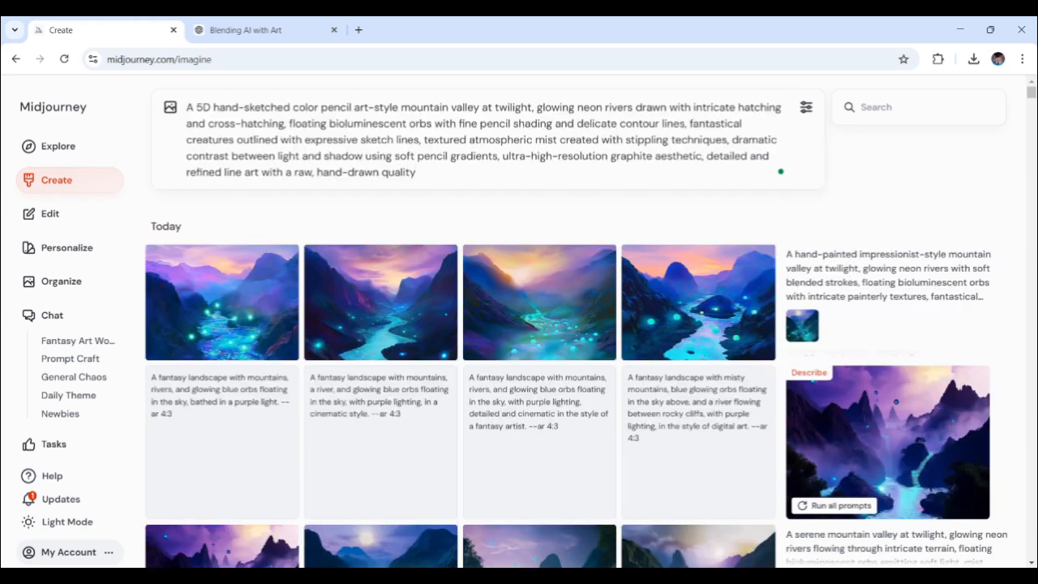
{"action": "left_click_drag", "start_coordinate": [197, 107], "coordinate": [210, 107]}
{"action": "left_click", "coordinate": [254, 107]}
{"action": "left_click_drag", "start_coordinate": [292, 107], "coordinate": [350, 107]}
{"action": "left_click", "coordinate": [417, 107]}
- Attach the original teal-river valley image under a glowing moon as a reference and generate the color pencil images
{"action": "scroll", "coordinate": [462, 219], "scroll_direction": "down", "scroll_amount": 3}
{"action": "scroll", "coordinate": [461, 265], "scroll_direction": "down", "scroll_amount": 1}
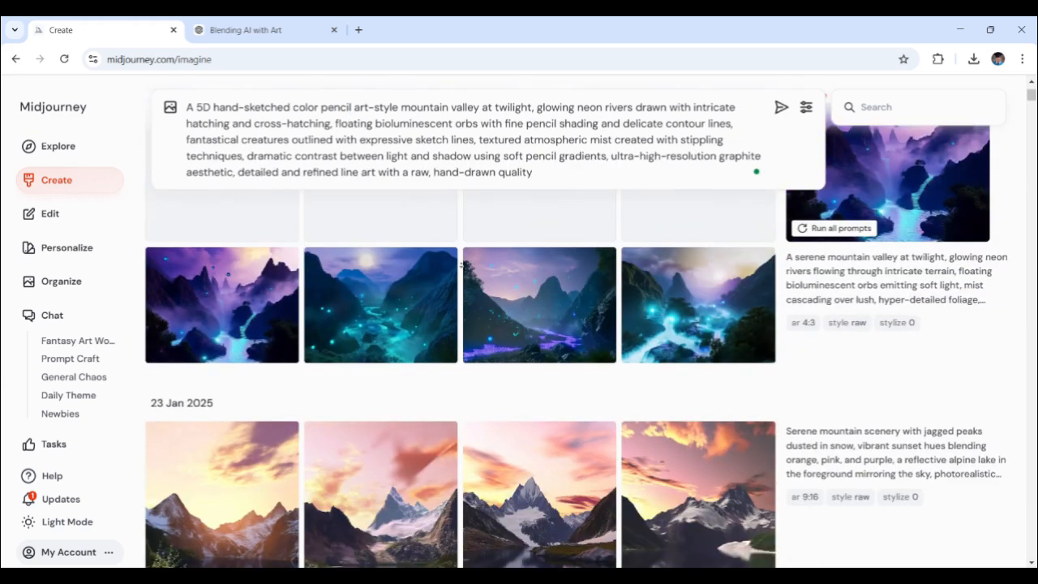
{"action": "left_click_drag", "start_coordinate": [377, 288], "coordinate": [296, 210]}
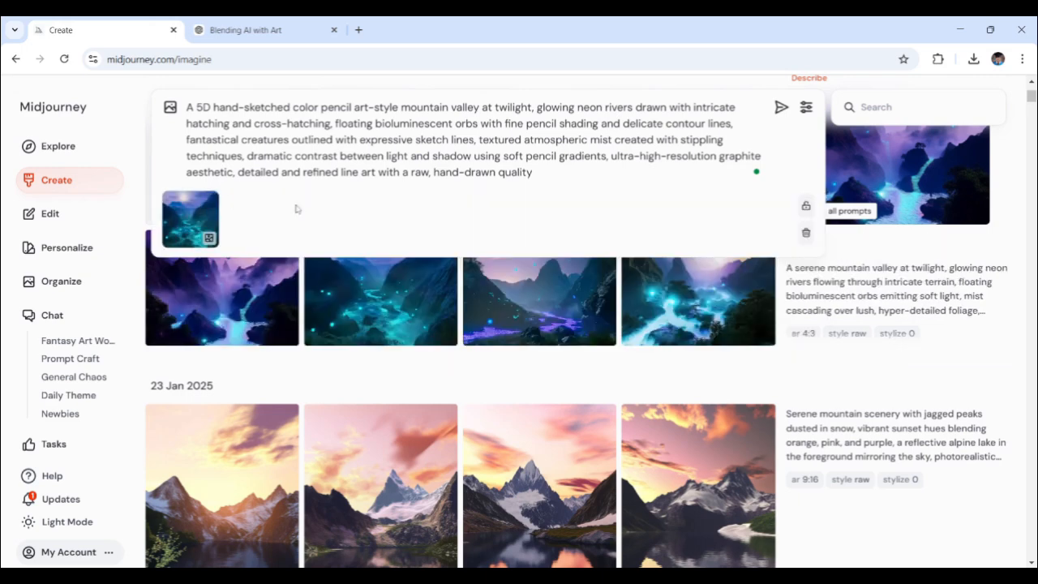
{"action": "scroll", "coordinate": [576, 271], "scroll_direction": "up", "scroll_amount": 3}
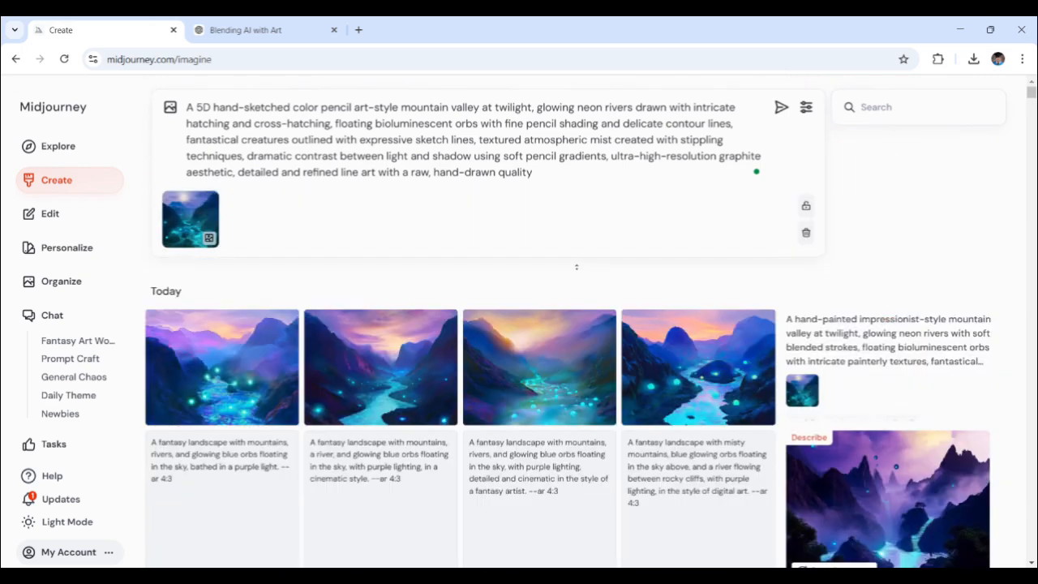
{"action": "left_click", "coordinate": [552, 185]}
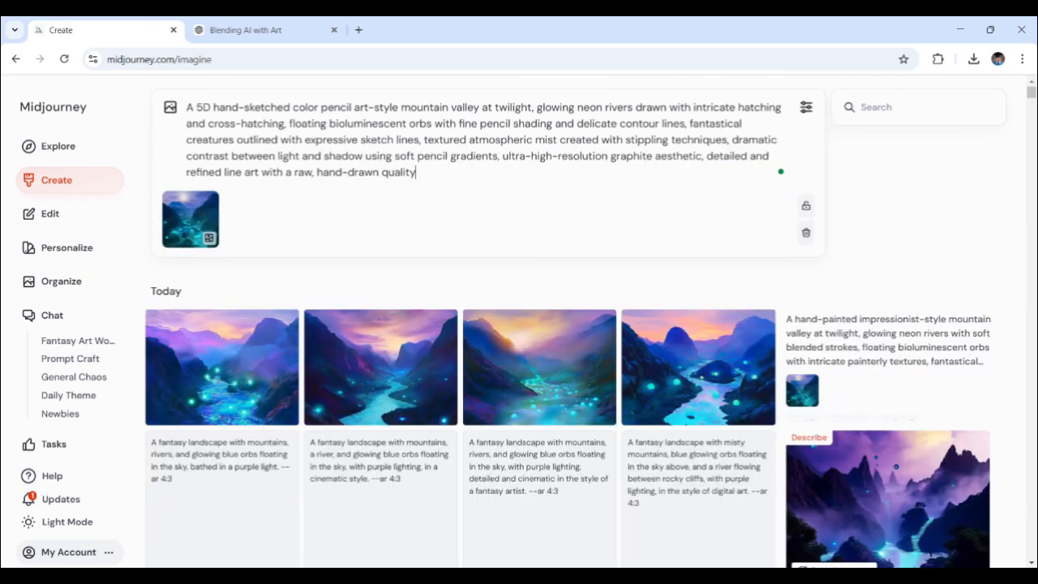
{"action": "key", "text": "Return"}
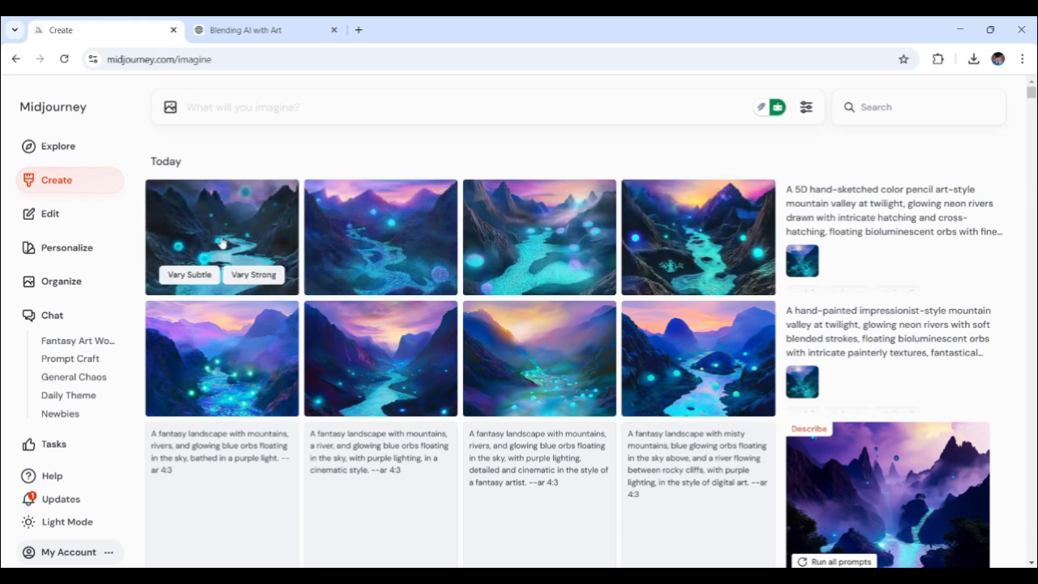
- Examine each of the four color pencil valley images enlarged, comparing them with the second hand-painted result
{"action": "left_click", "coordinate": [237, 231]}
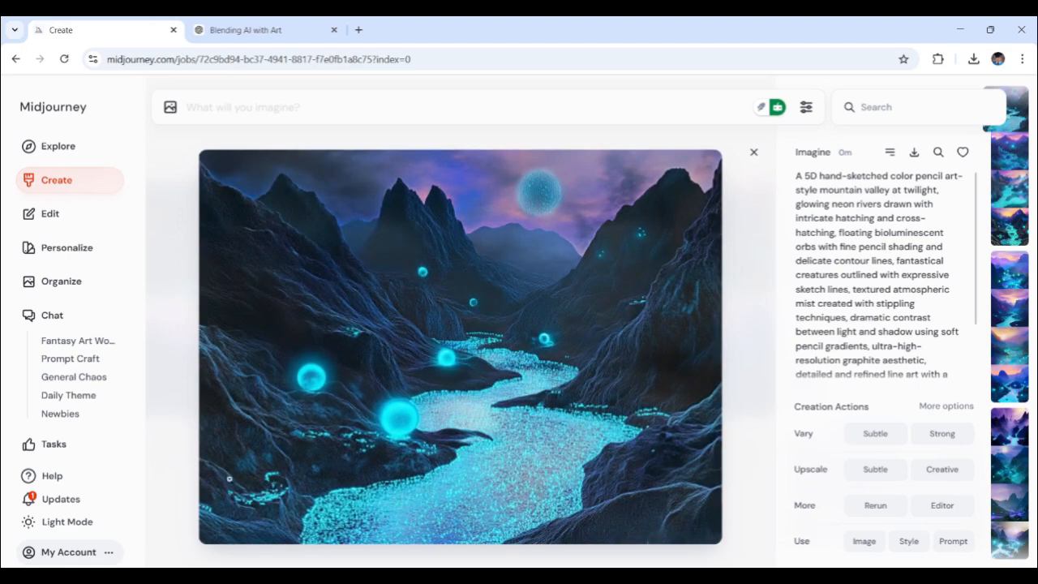
{"action": "left_click", "coordinate": [753, 152]}
{"action": "left_click", "coordinate": [329, 364]}
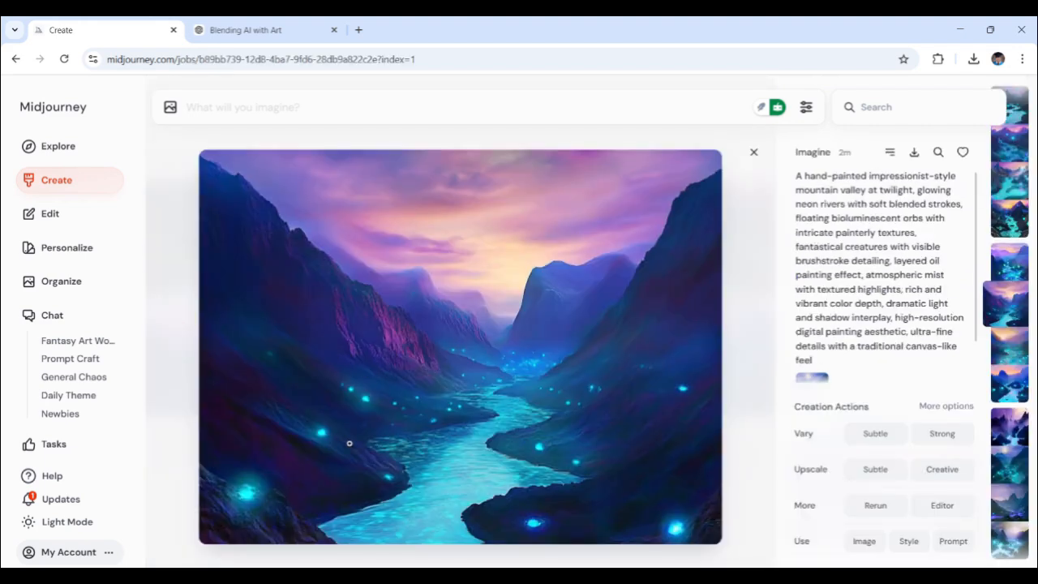
{"action": "left_click", "coordinate": [753, 152]}
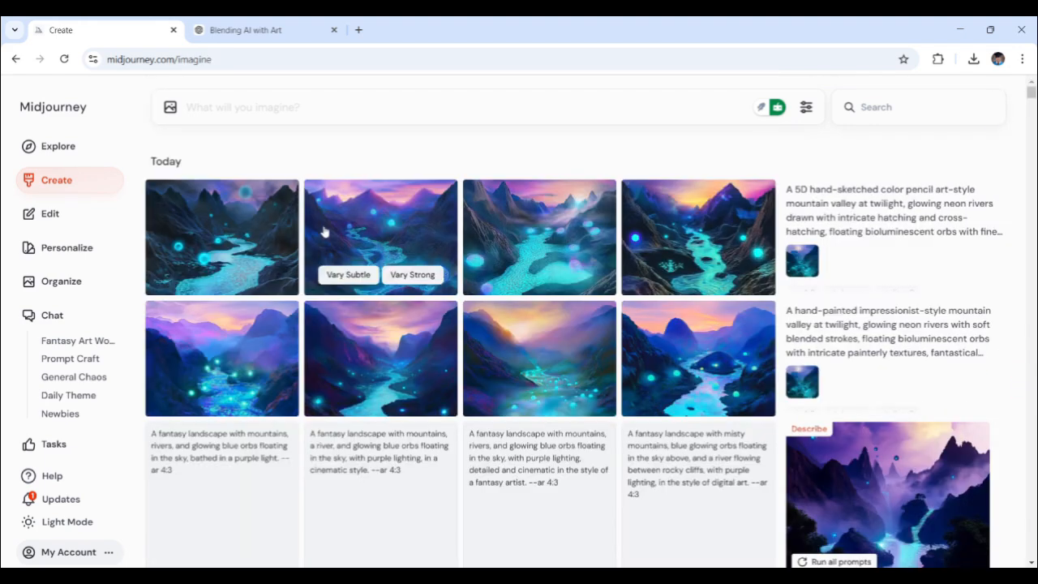
{"action": "left_click", "coordinate": [382, 215]}
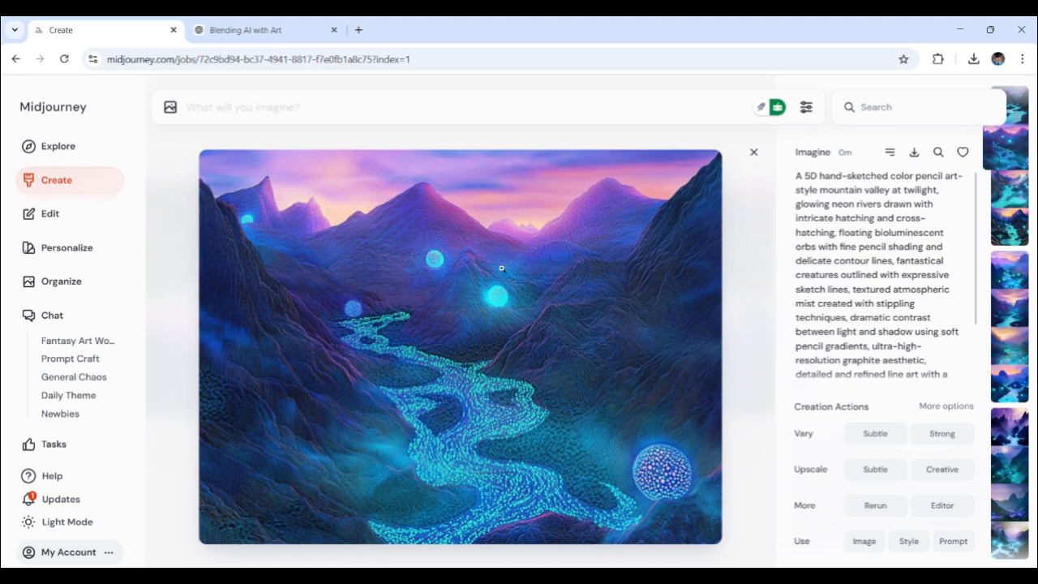
{"action": "left_click", "coordinate": [753, 153]}
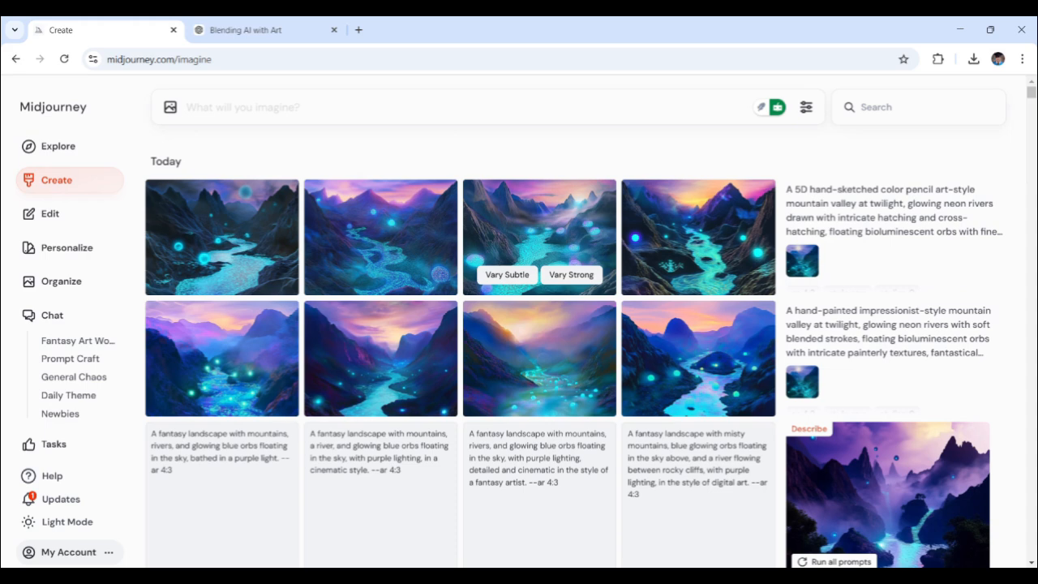
{"action": "left_click", "coordinate": [565, 243]}
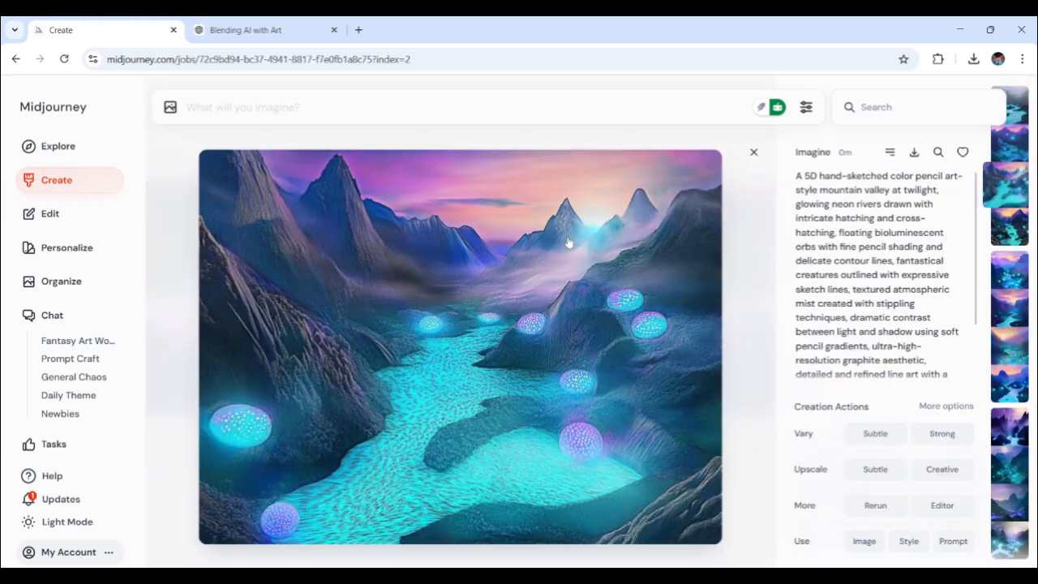
{"action": "left_click", "coordinate": [753, 153]}
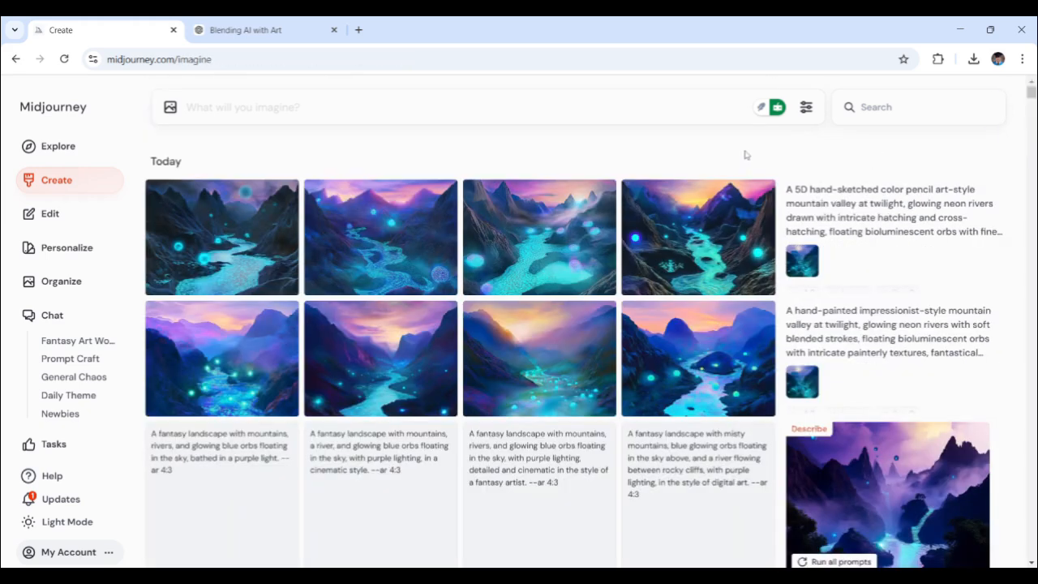
{"action": "mouse_move", "coordinate": [411, 277]}
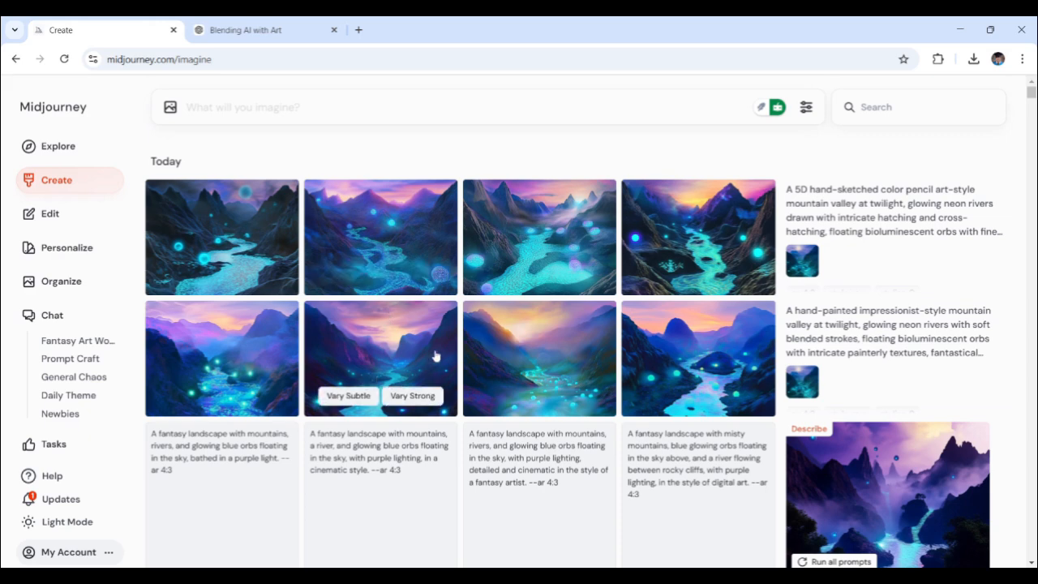
{"action": "left_click", "coordinate": [650, 234]}
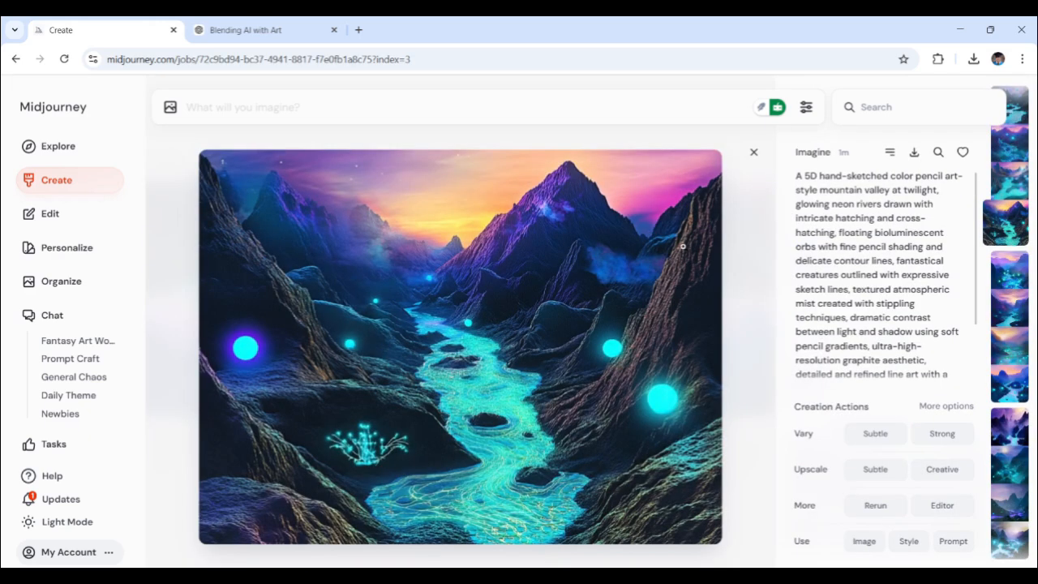
{"action": "left_click", "coordinate": [753, 152]}
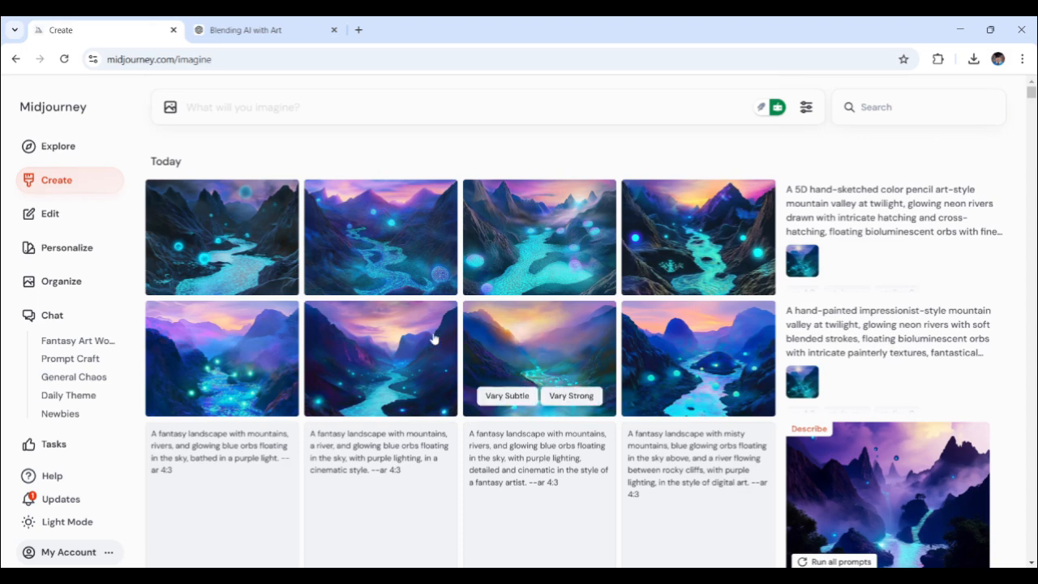
- Review the four hand-painted impressionist valley images enlarged once more, from the first to the fourth
{"action": "left_click", "coordinate": [228, 329]}
{"action": "left_click", "coordinate": [753, 151]}
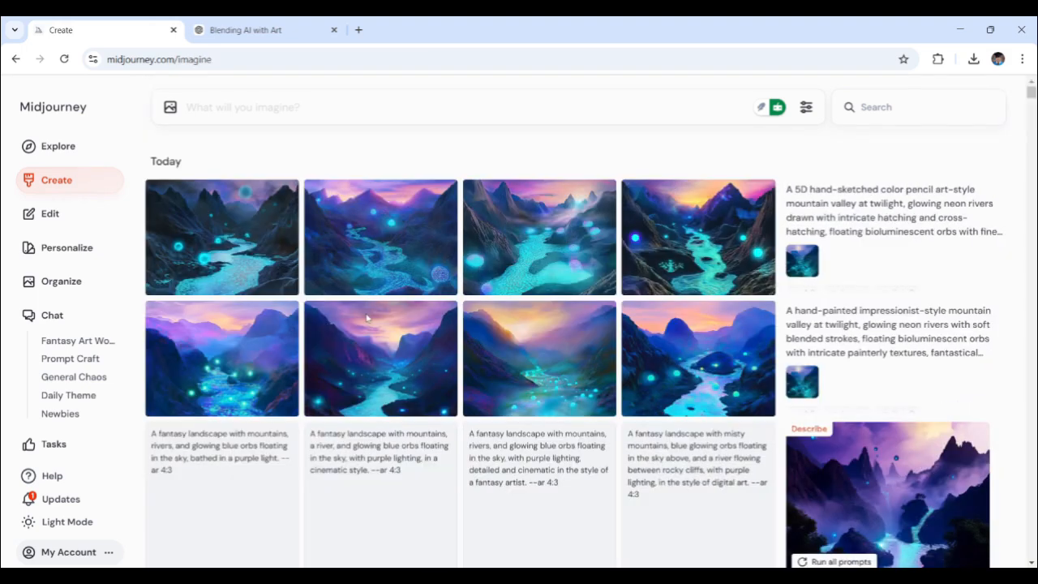
{"action": "left_click", "coordinate": [375, 324]}
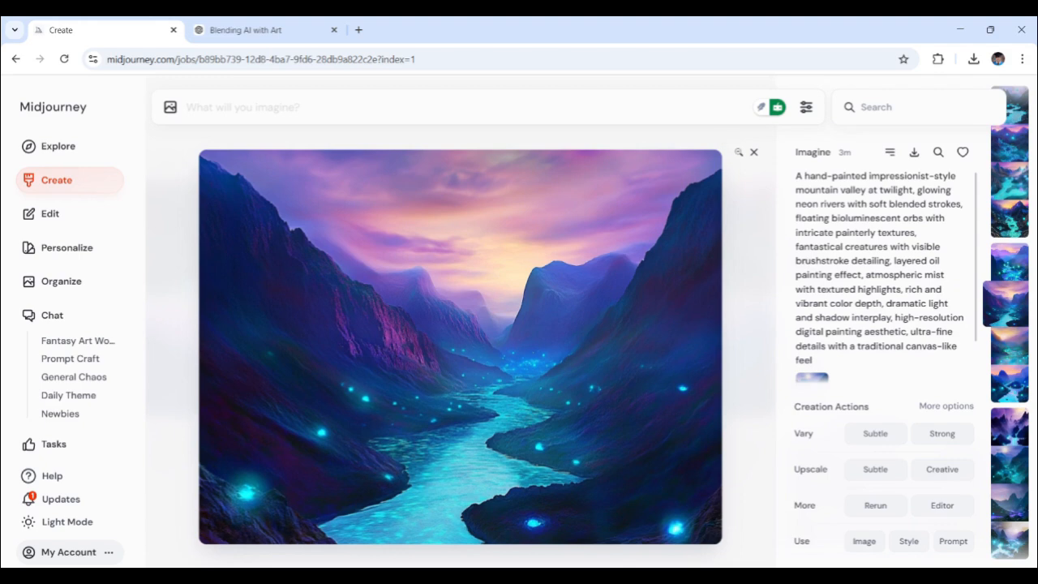
{"action": "left_click", "coordinate": [752, 154]}
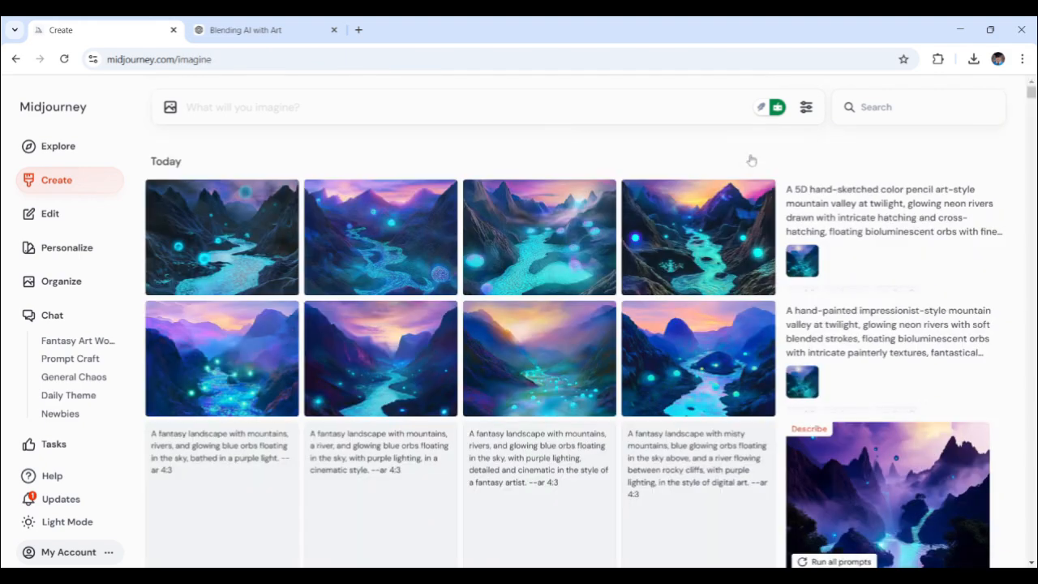
{"action": "left_click", "coordinate": [521, 346]}
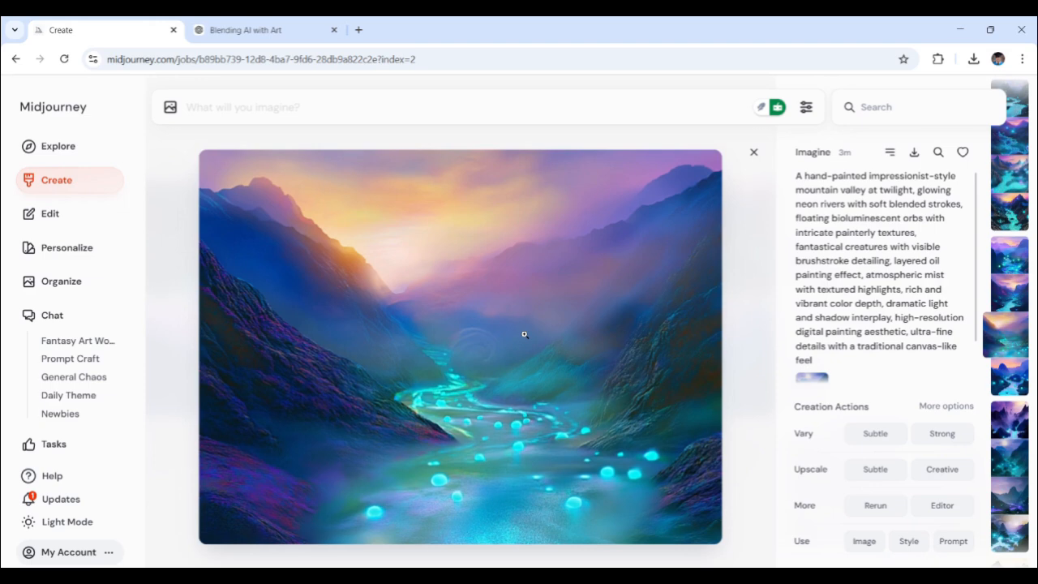
{"action": "left_click", "coordinate": [753, 153]}
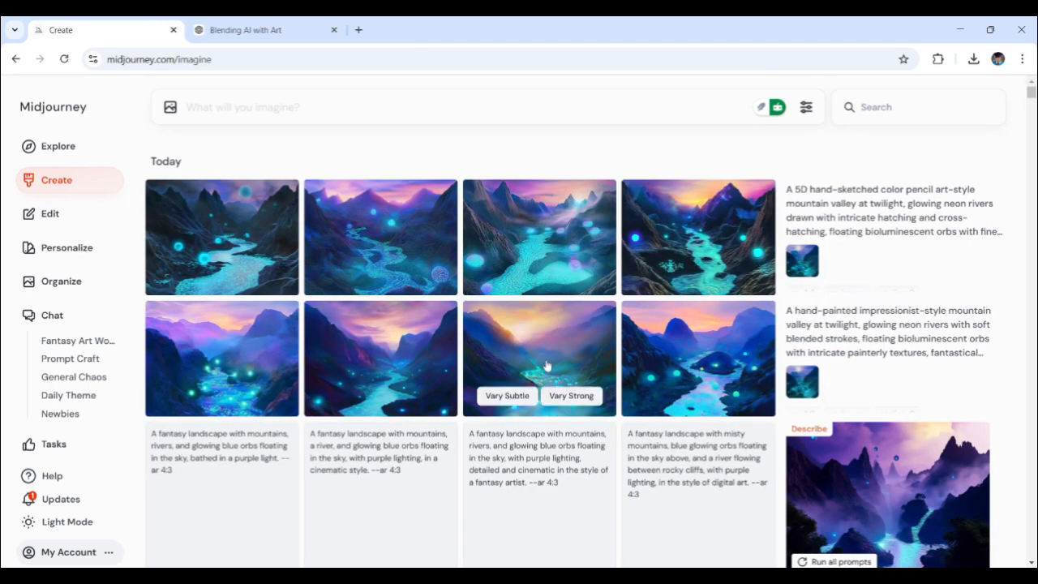
{"action": "left_click", "coordinate": [666, 357]}
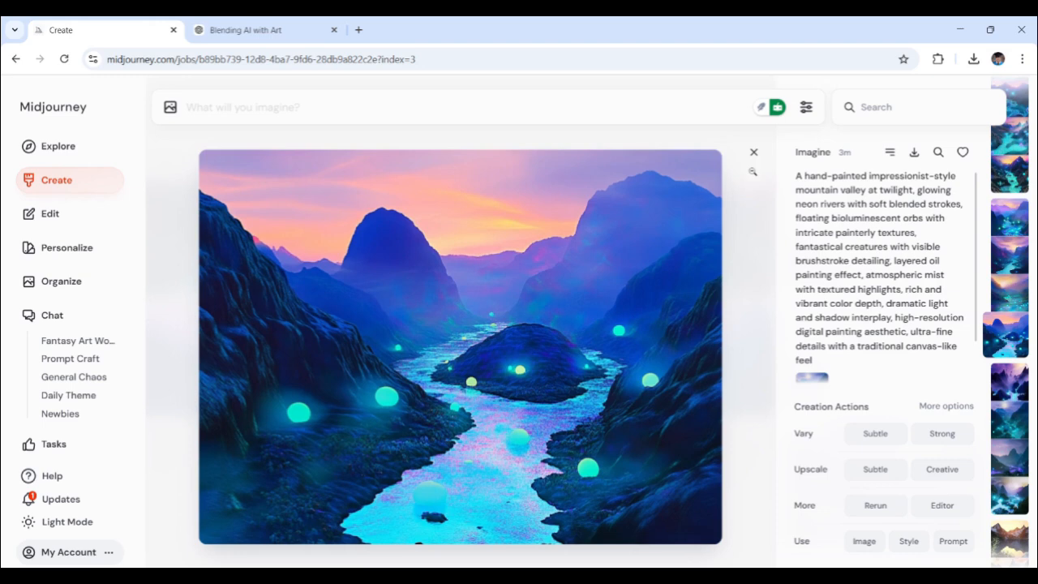
{"action": "left_click", "coordinate": [752, 156]}
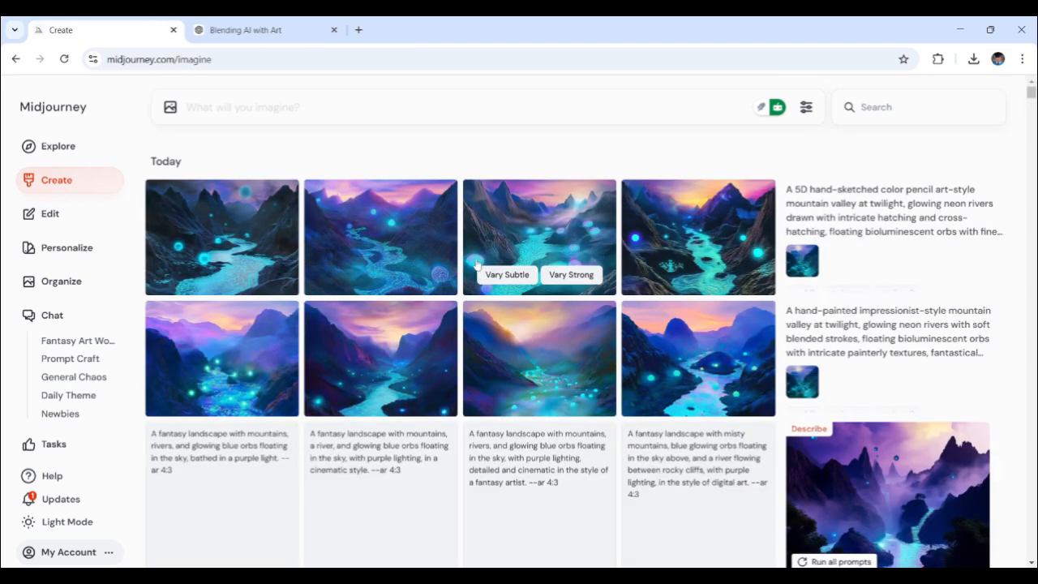